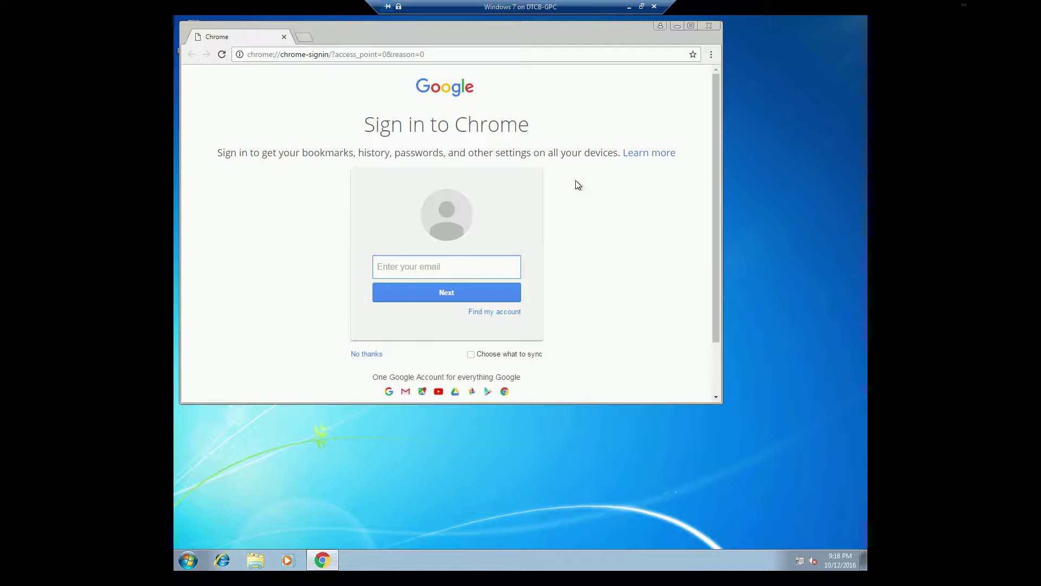
# Go to avast.com and download the free antivirus installer
pyautogui.click(495, 54)
pyautogui.write('a')
pyautogui.press('BackSpace')
pyautogui.write('avast.com')
pyautogui.press('Return')
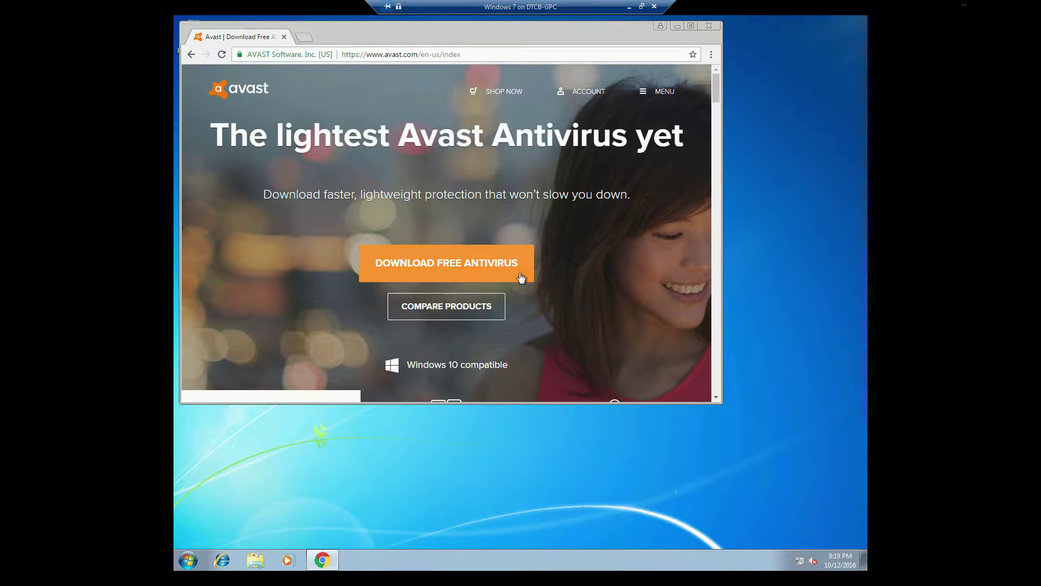
pyautogui.click(465, 277)
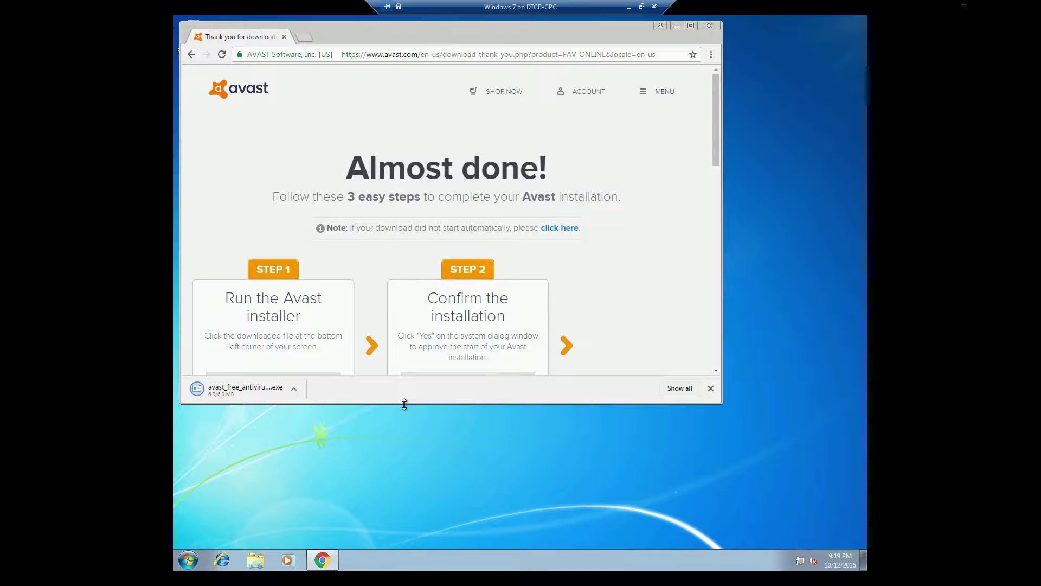
# Run the downloaded Avast installer, allow it to make changes, close the browser, and install with the default options
pyautogui.click(263, 392)
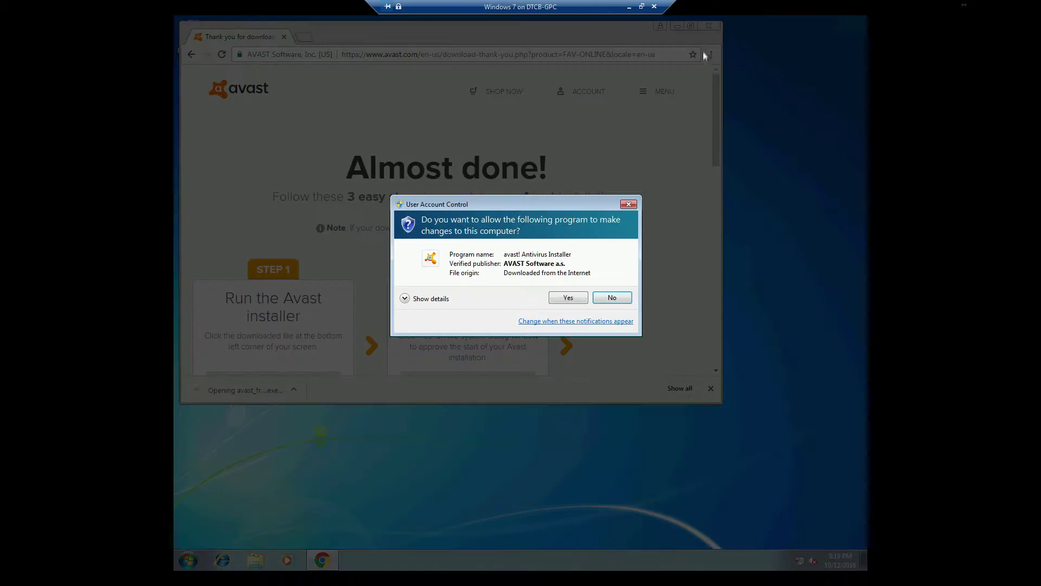
pyautogui.click(570, 302)
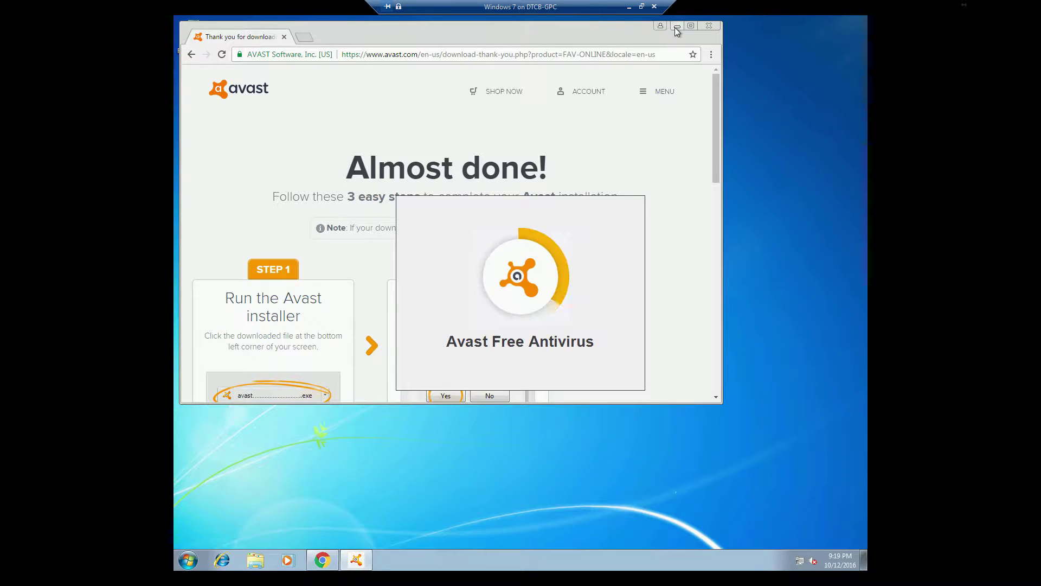
pyautogui.click(709, 26)
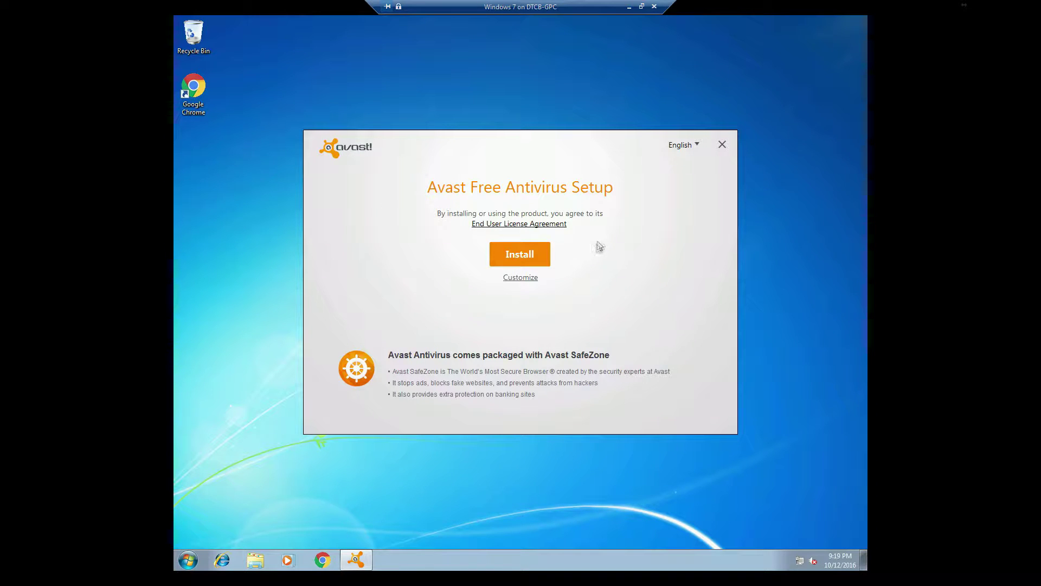
pyautogui.click(539, 257)
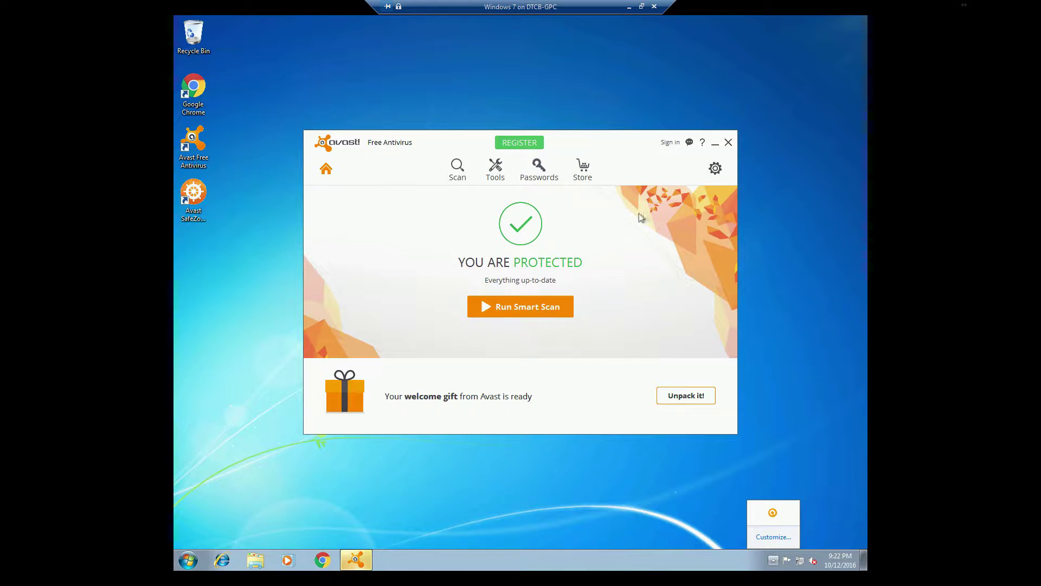
# Go through the post-install welcome and privacy notices and decline protection for the Android phone
pyautogui.moveTo(597, 144); pyautogui.dragTo(623, 110)
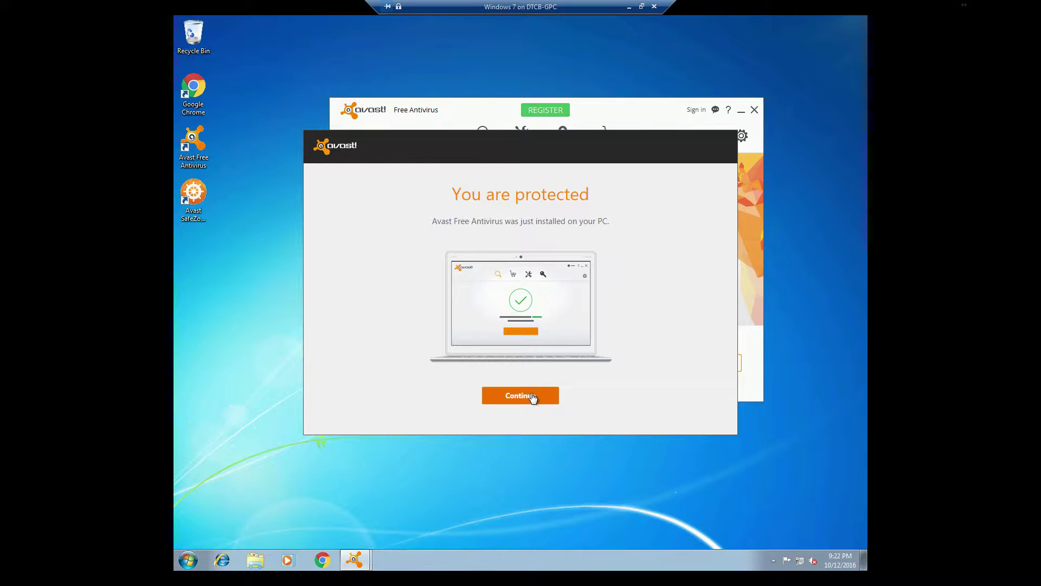
pyautogui.click(521, 399)
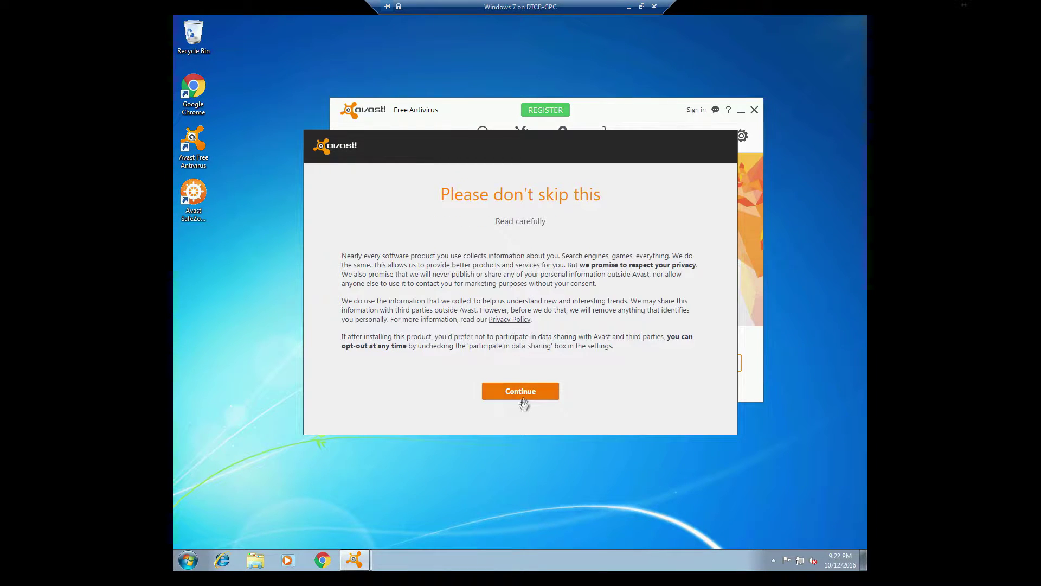
pyautogui.click(524, 393)
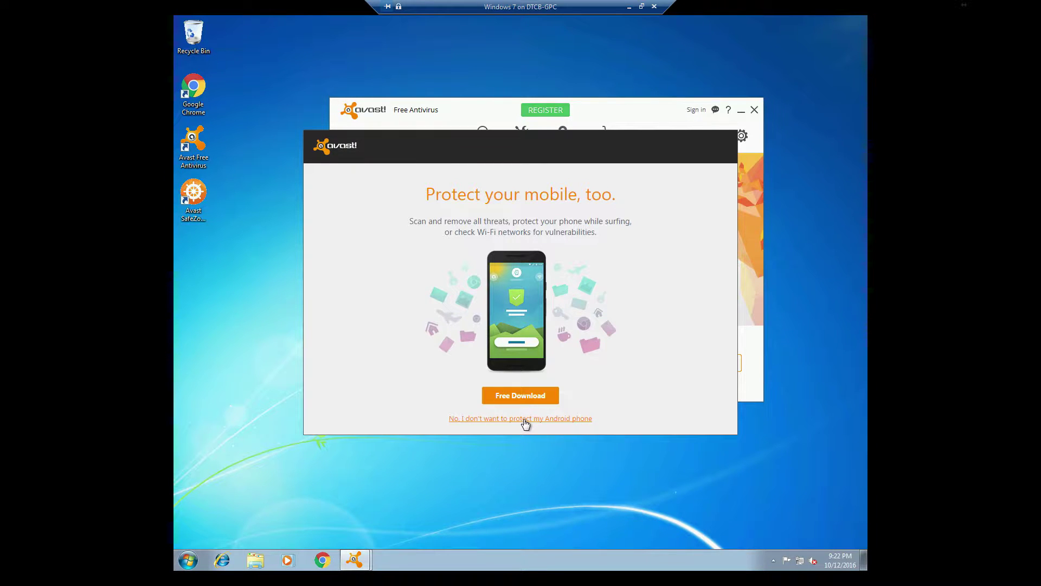
pyautogui.click(500, 420)
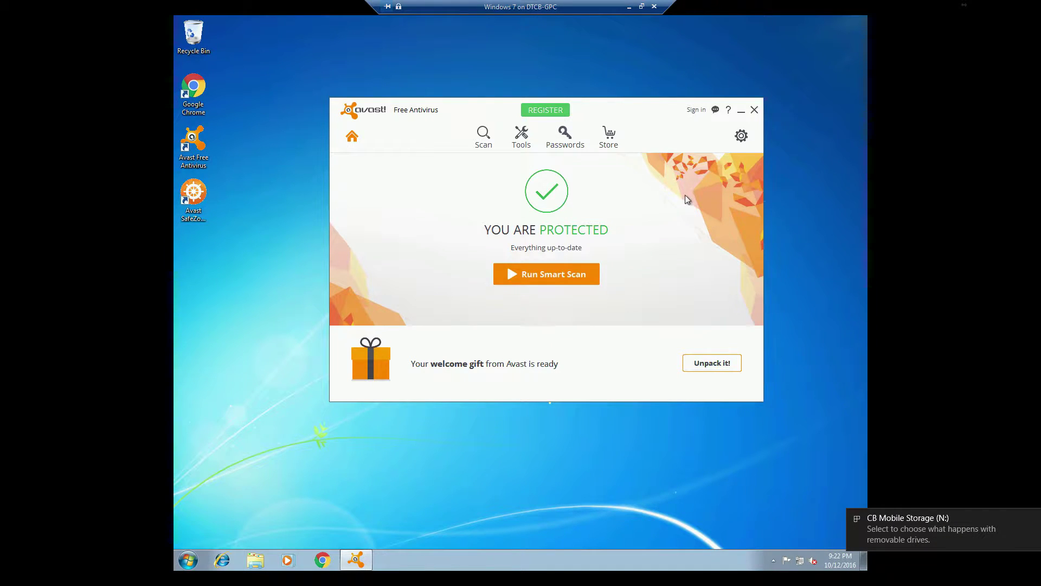
# Open the antivirus settings and look through the list of Components
pyautogui.click(741, 137)
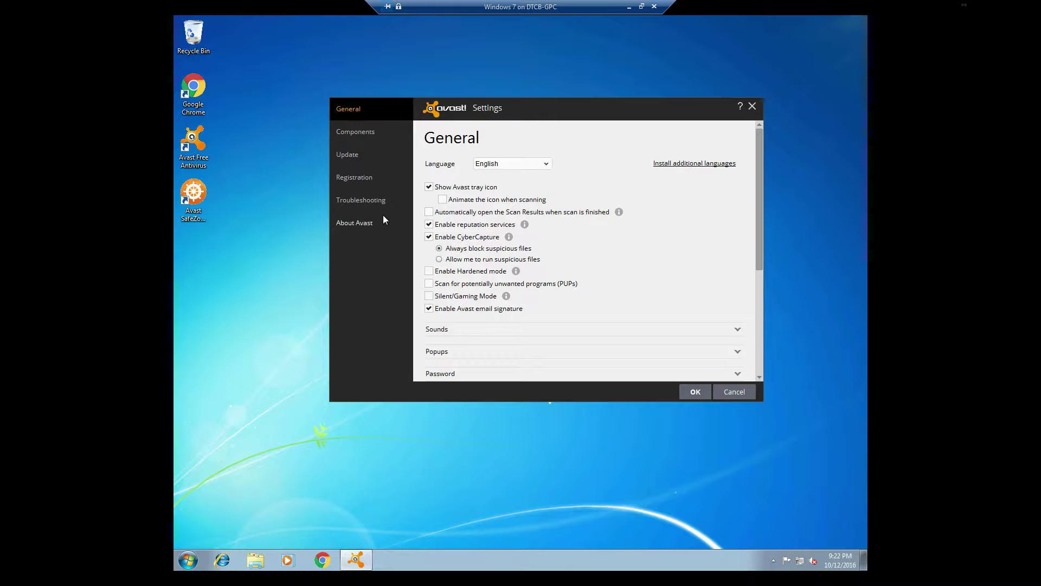
pyautogui.click(363, 132)
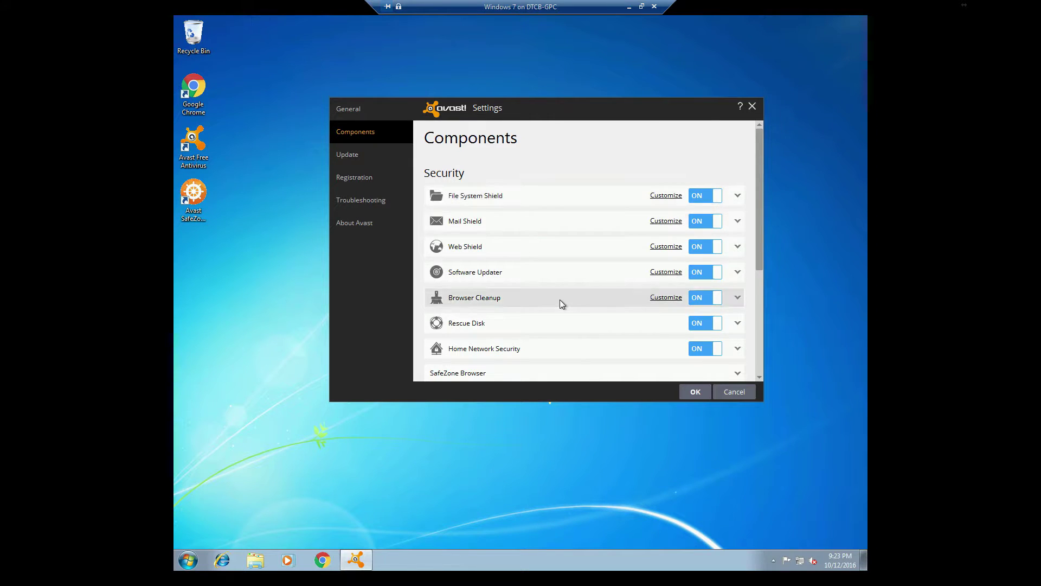
pyautogui.scroll(-4, 558, 298)
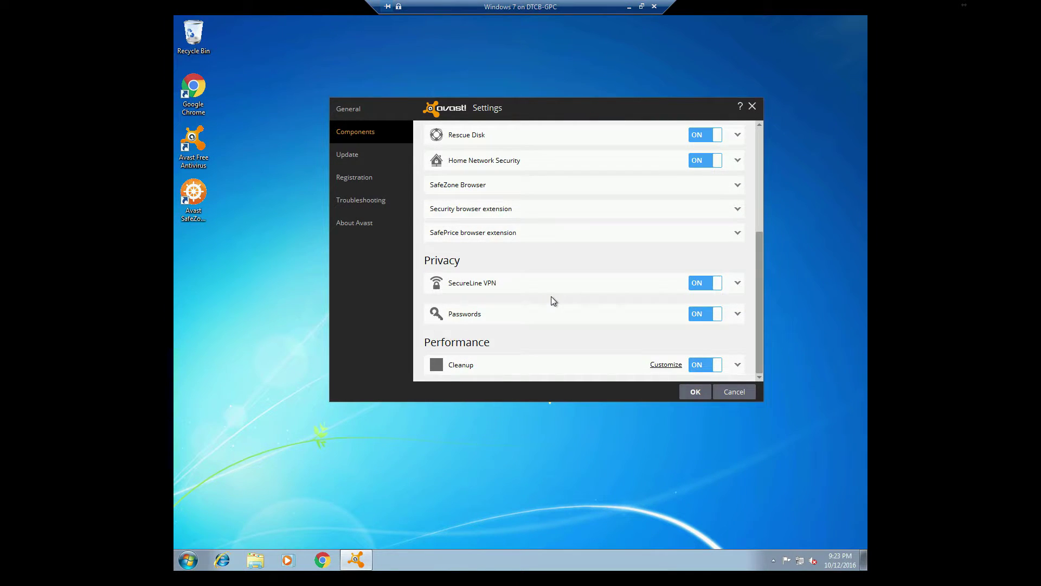
pyautogui.scroll(4, 552, 297)
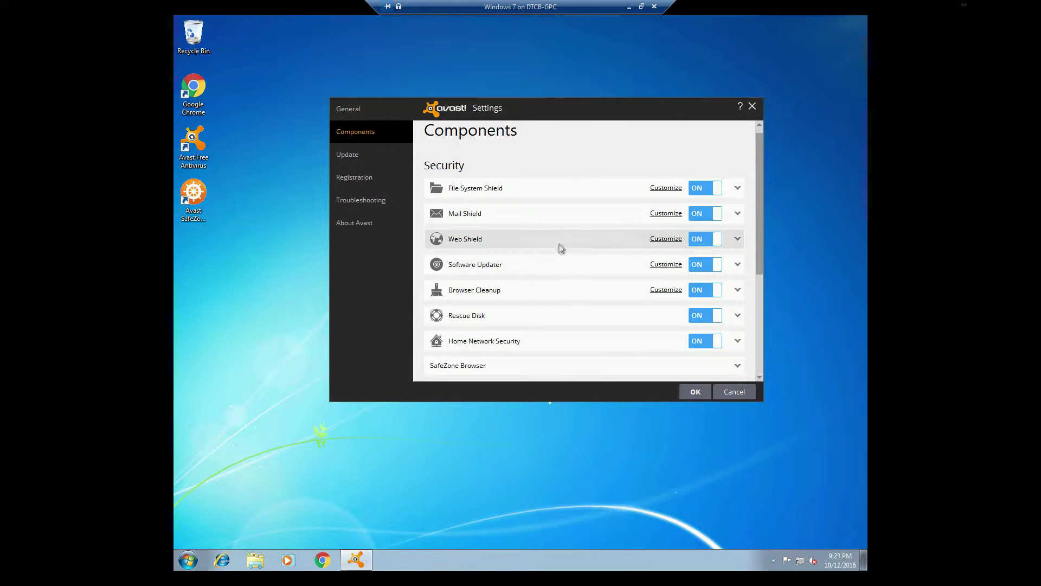
# Add the C: drive folder "RemoveWAT and Chew-WGA" to the File System Shield exclusions and save them
pyautogui.click(664, 189)
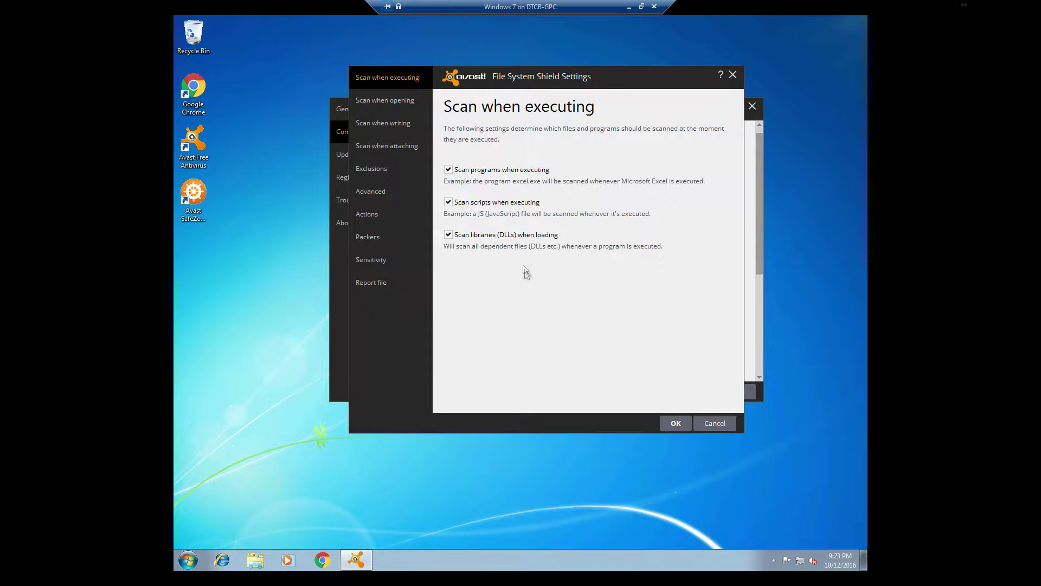
pyautogui.click(386, 170)
pyautogui.click(478, 383)
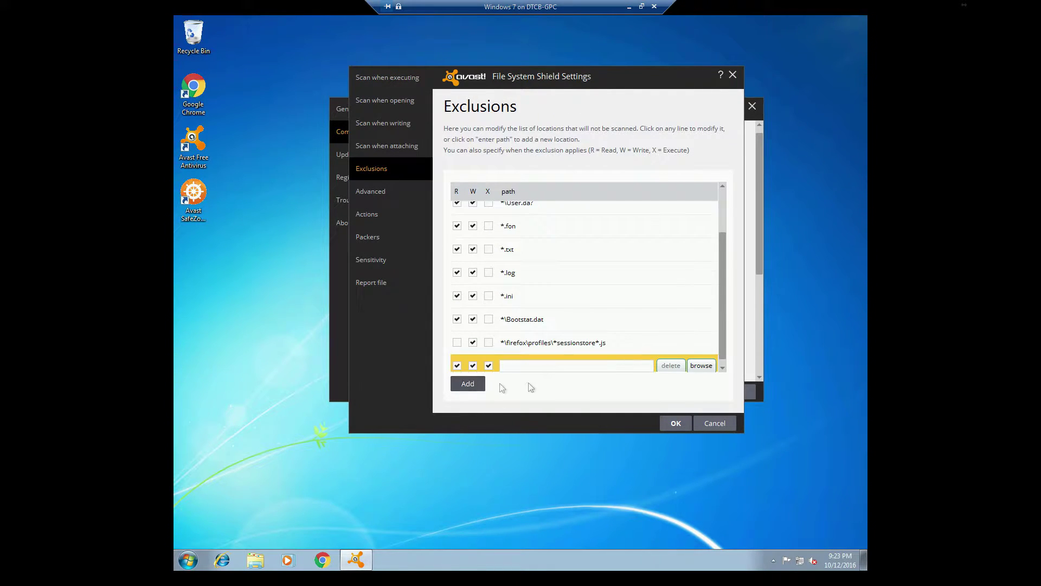
pyautogui.click(702, 366)
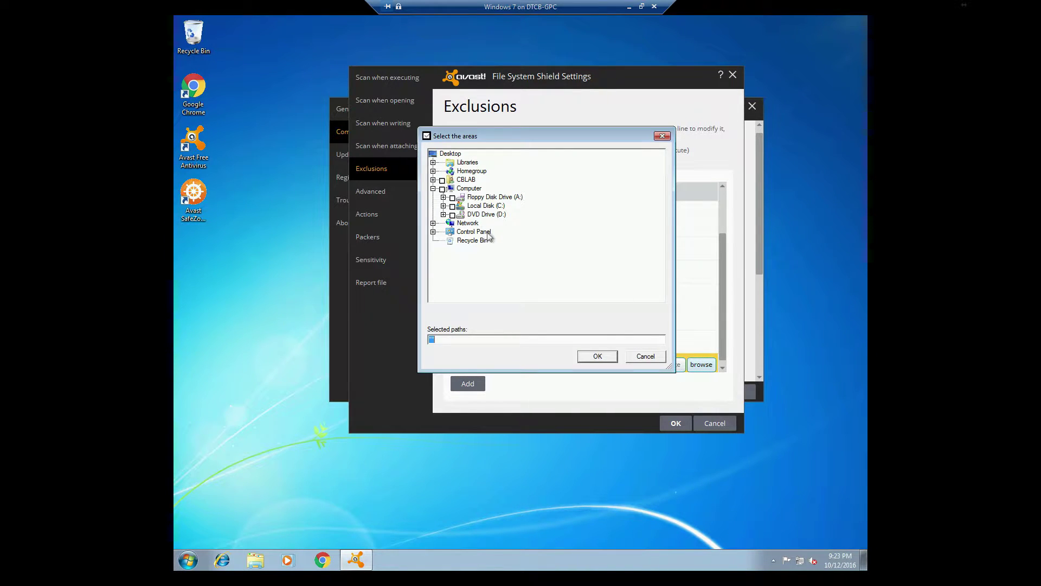
pyautogui.click(443, 206)
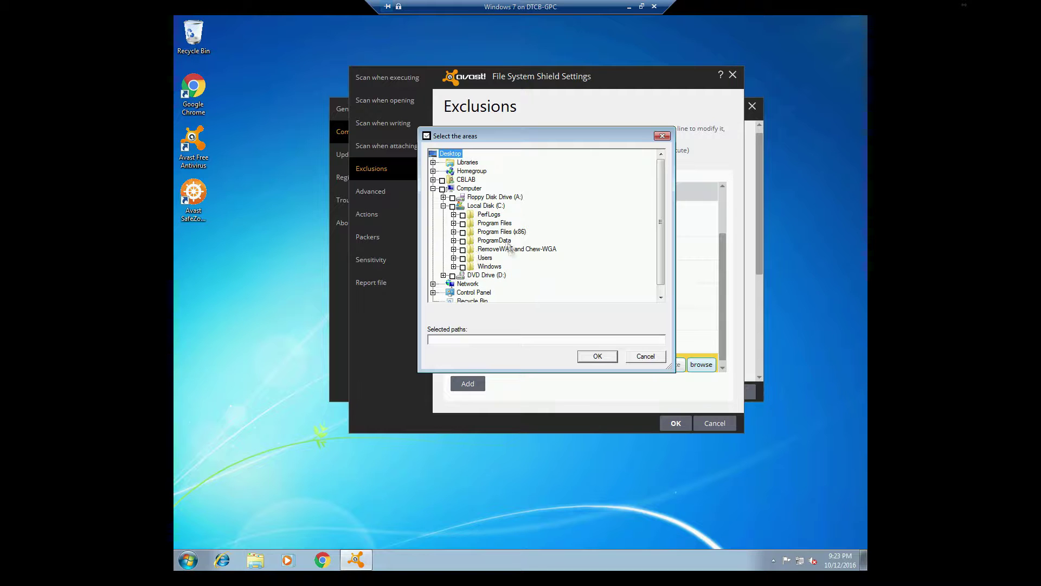
pyautogui.click(462, 250)
pyautogui.click(597, 356)
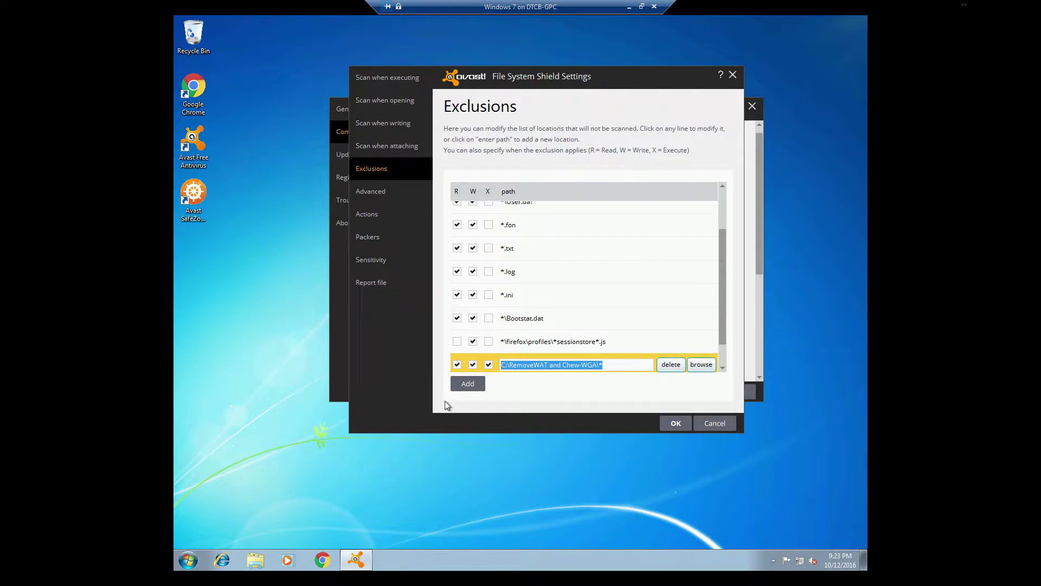
pyautogui.click(466, 386)
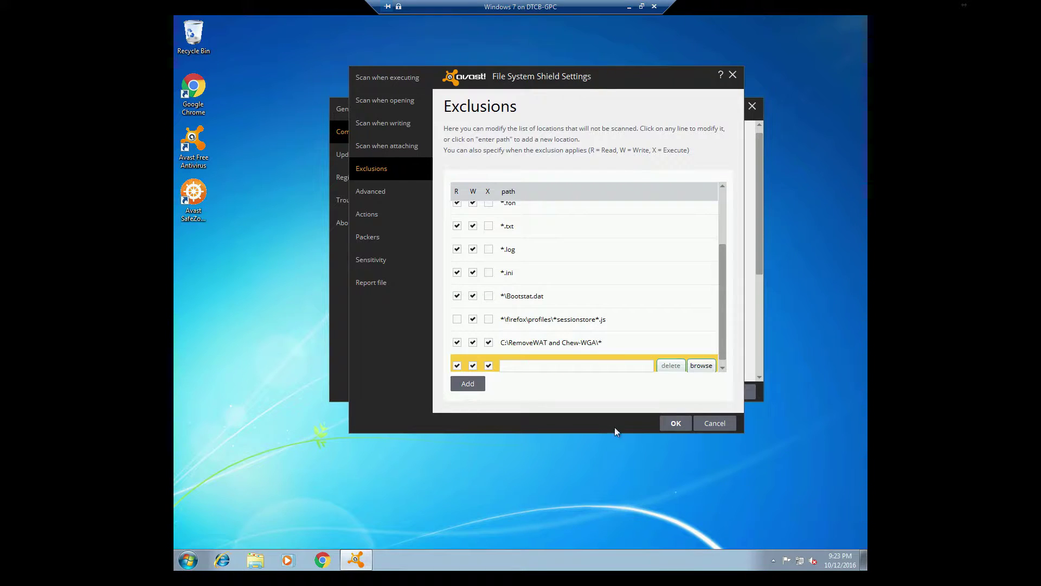
pyautogui.click(674, 425)
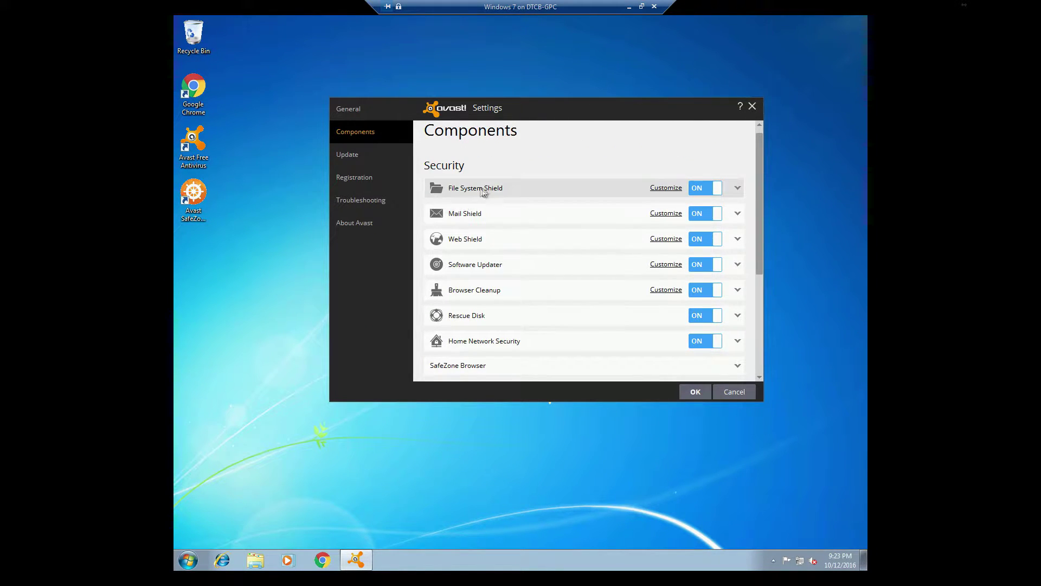
# Examine the remaining components, including the SafeZone Browser, Security and SafePrice browser extension descriptions, and the virus definition and program update details
pyautogui.scroll(-2, 542, 287)
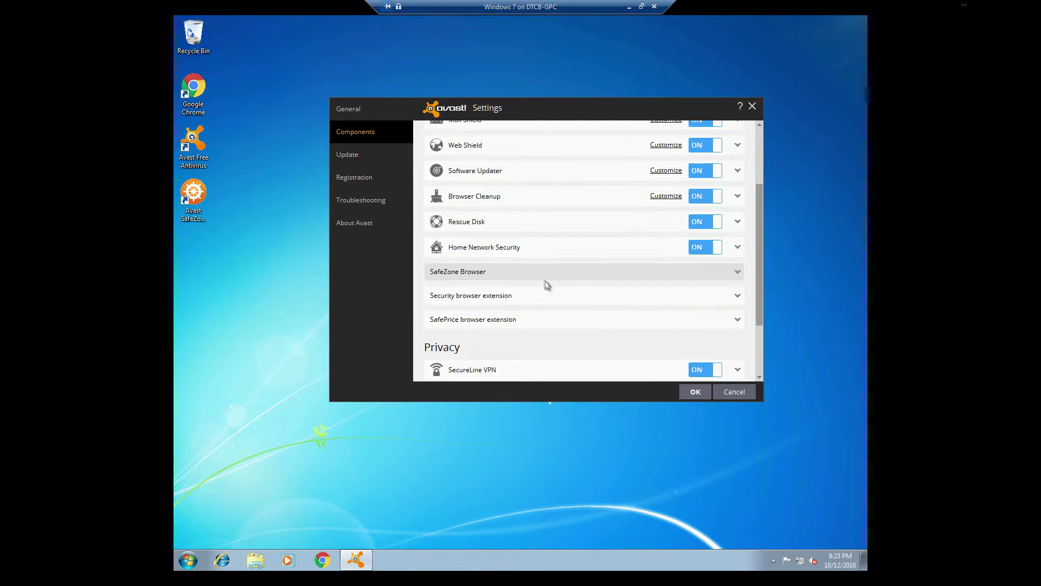
pyautogui.scroll(2, 570, 306)
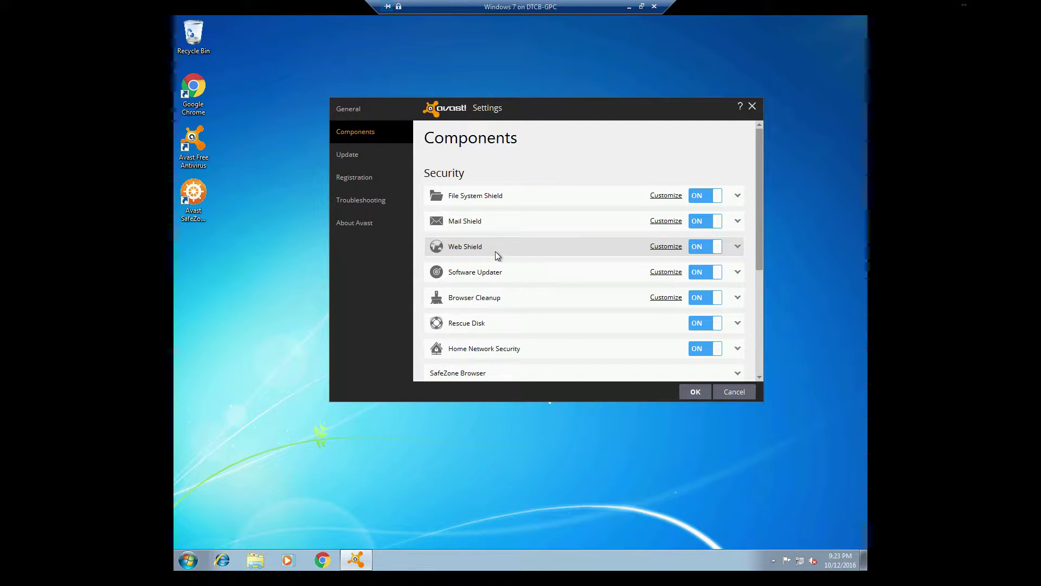
pyautogui.scroll(-3, 497, 263)
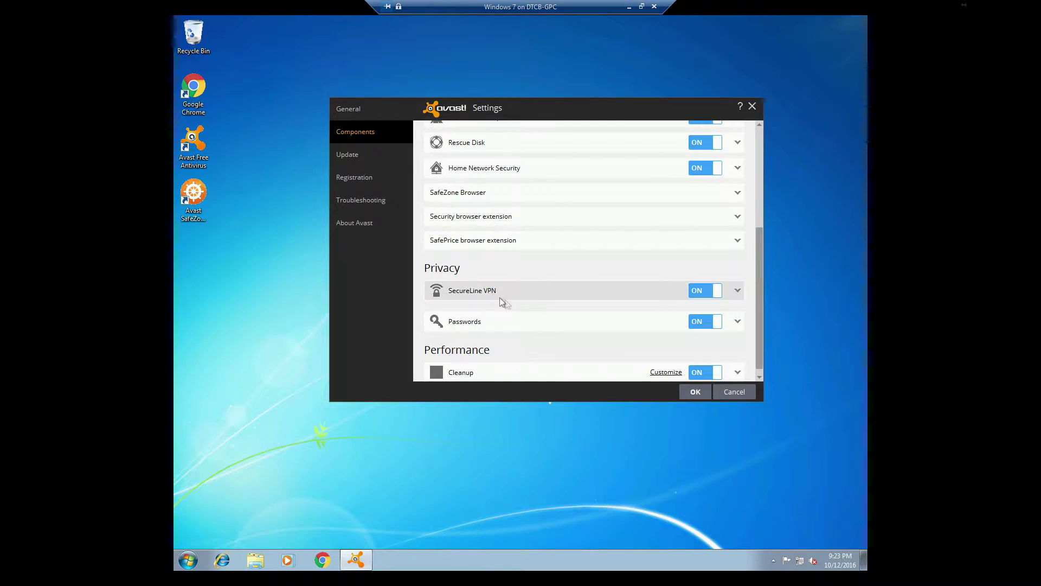
pyautogui.scroll(-1, 682, 279)
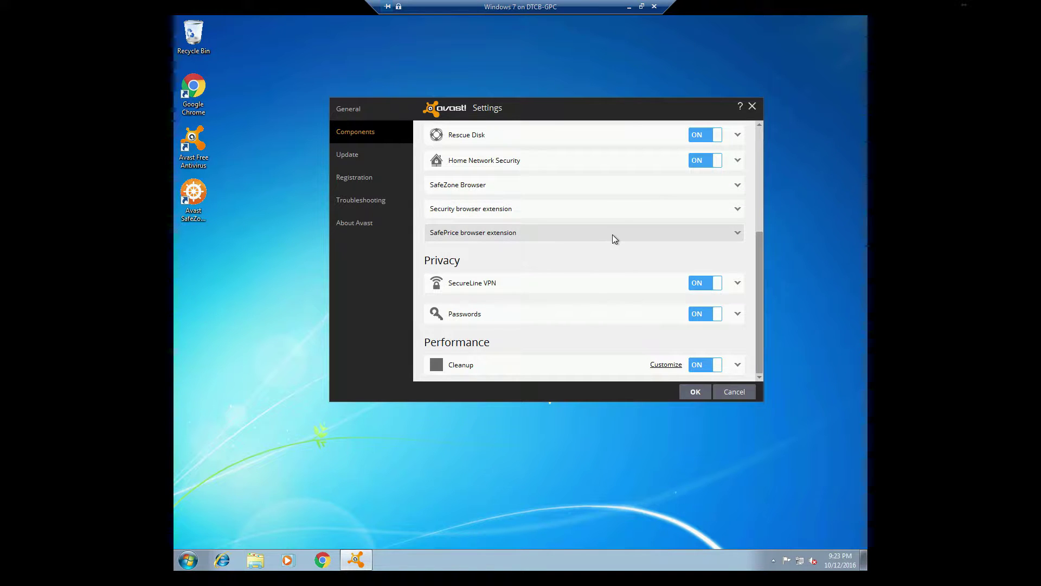
pyautogui.click(565, 189)
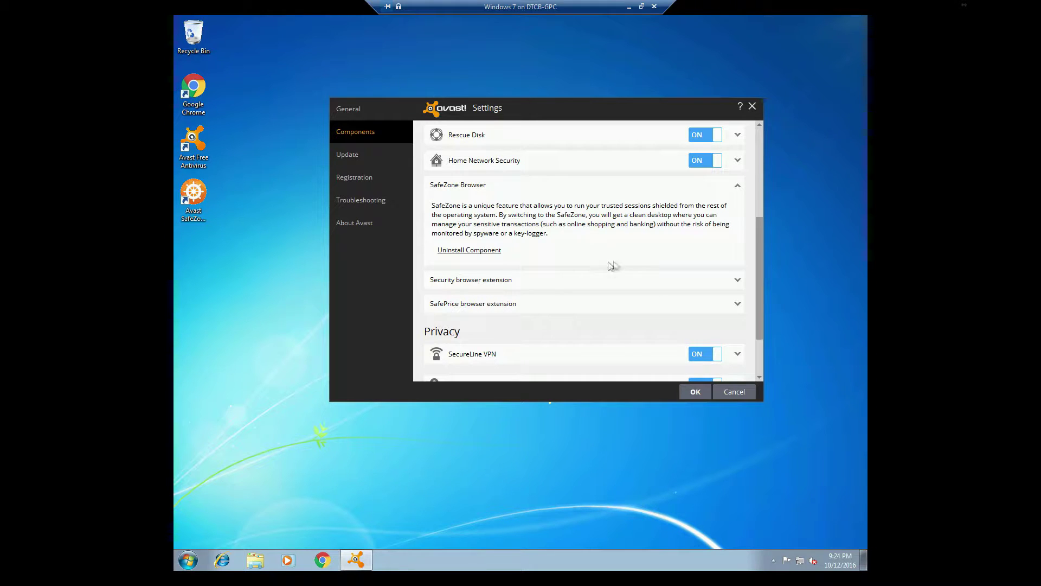
pyautogui.click(626, 286)
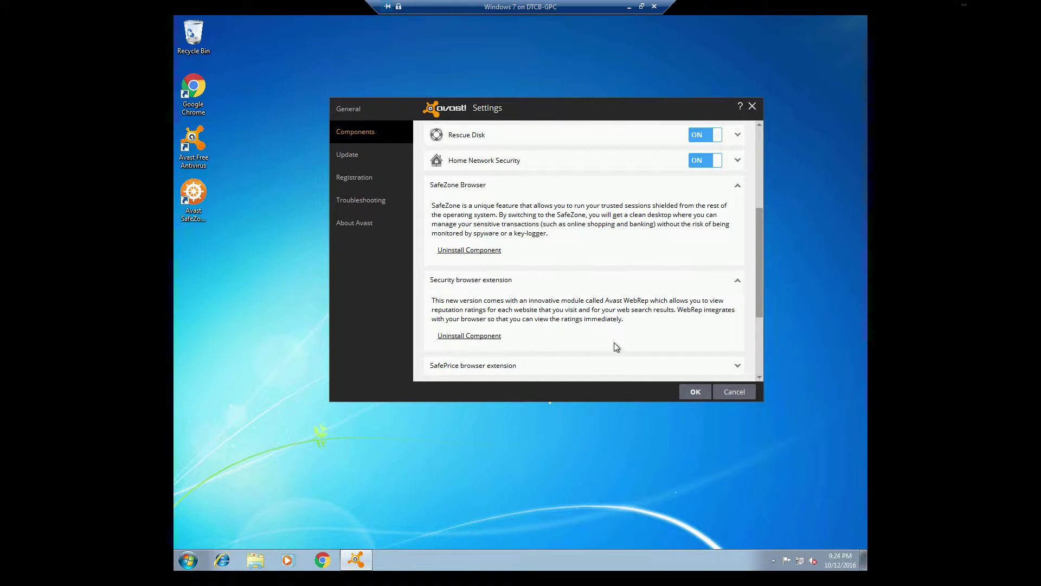
pyautogui.scroll(-1, 613, 343)
pyautogui.click(591, 357)
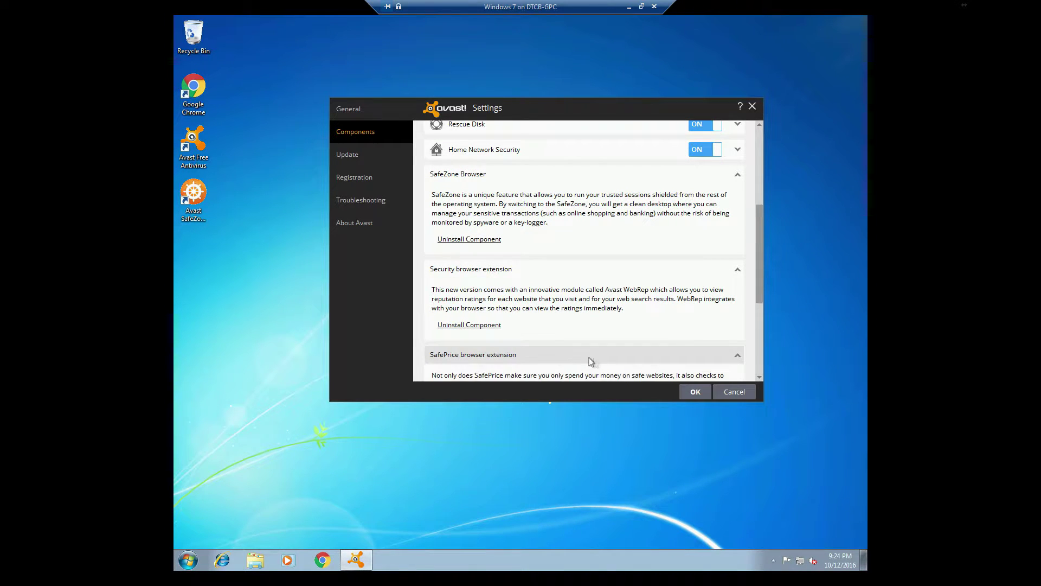
pyautogui.scroll(-3, 665, 346)
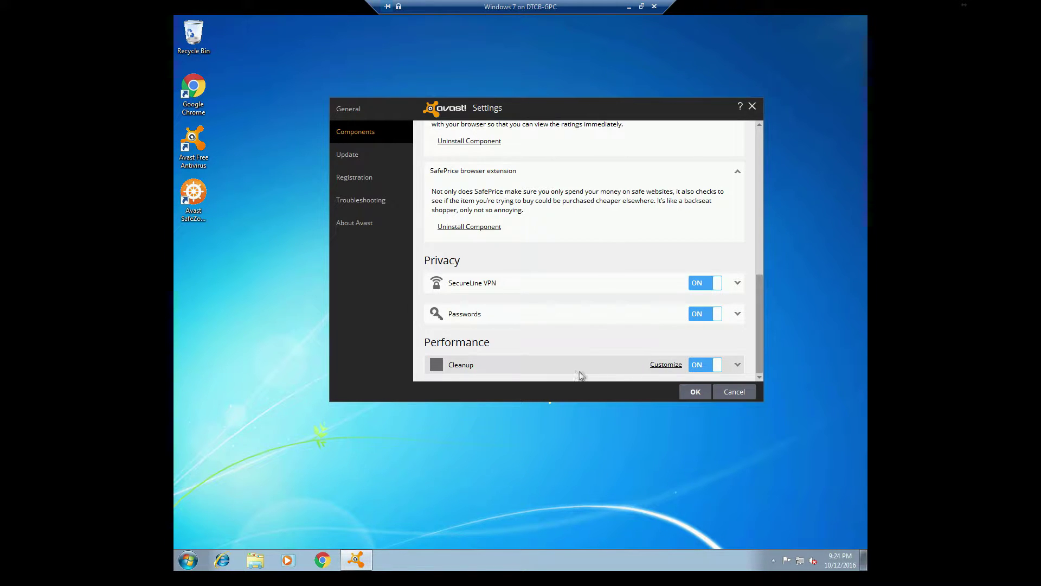
pyautogui.scroll(7, 506, 333)
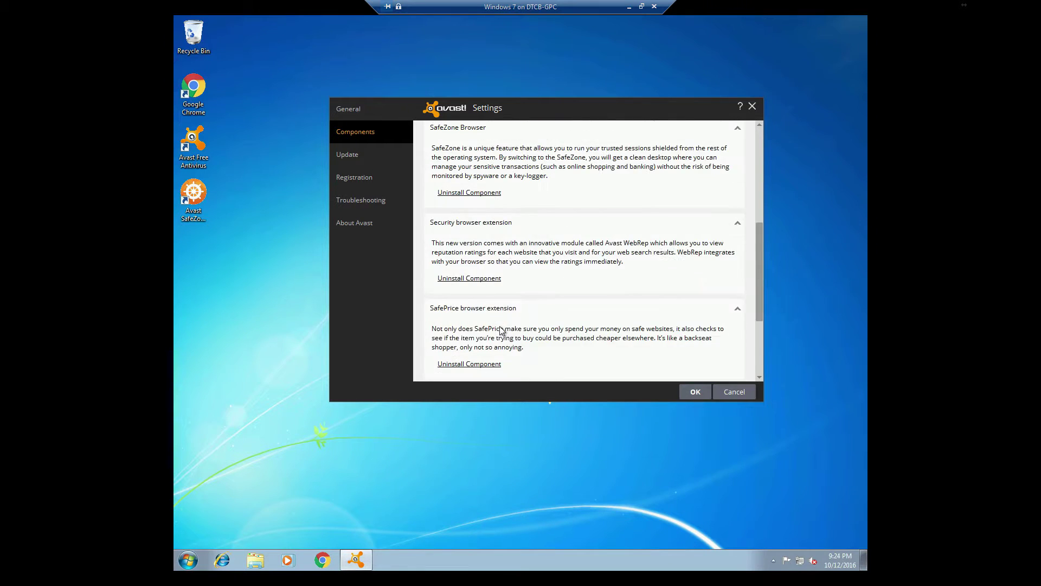
pyautogui.scroll(2, 500, 326)
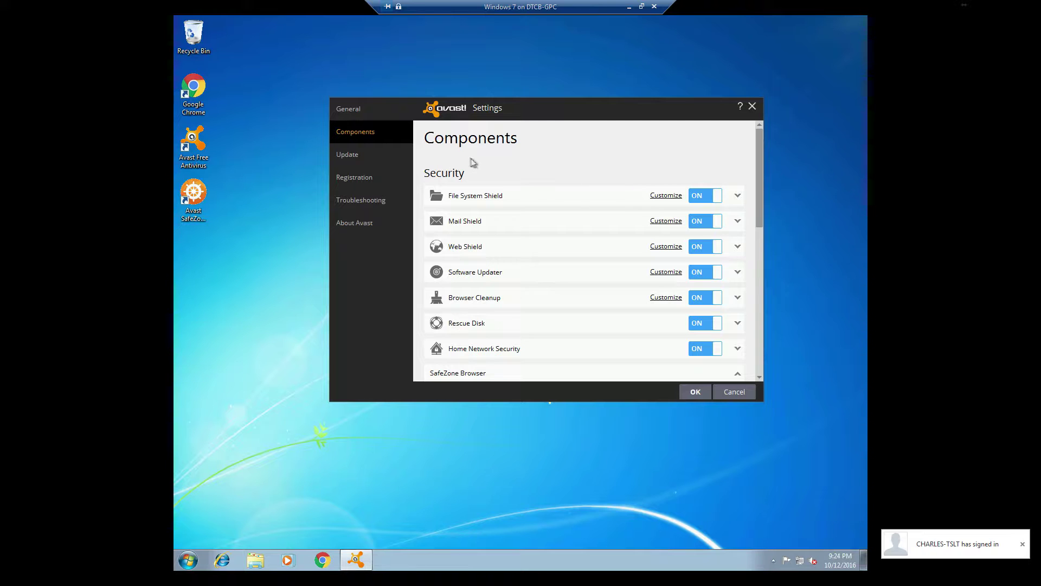
pyautogui.click(352, 157)
pyautogui.scroll(-1, 675, 219)
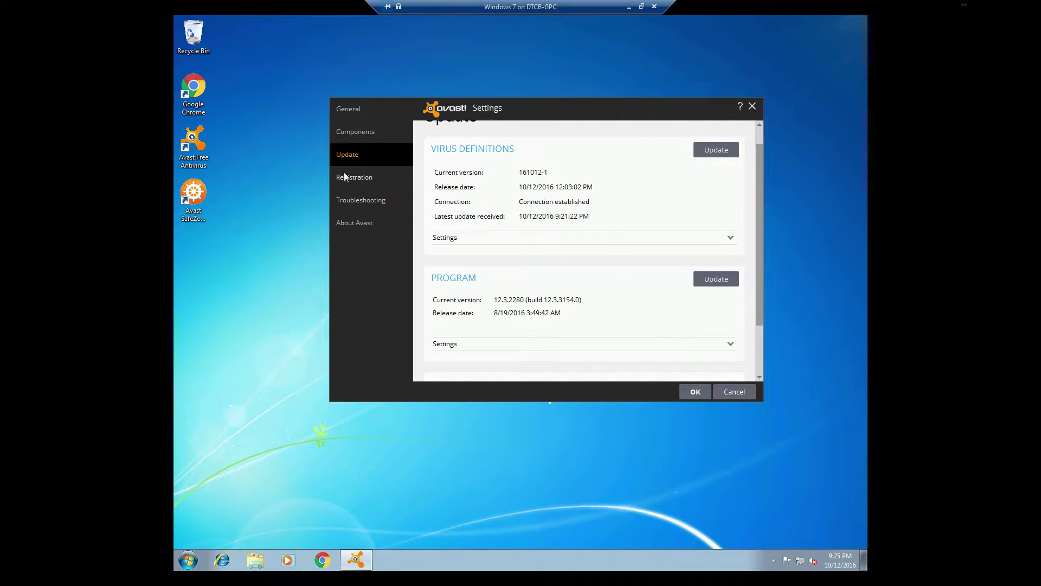
# Register Avast Free Antivirus, choosing Standard protection
pyautogui.click(360, 178)
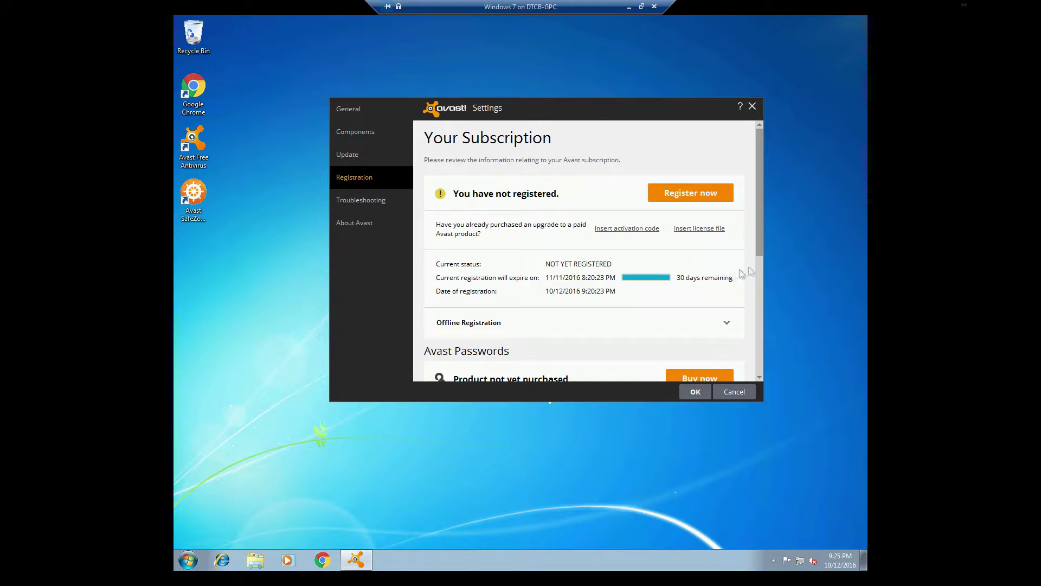
pyautogui.click(689, 199)
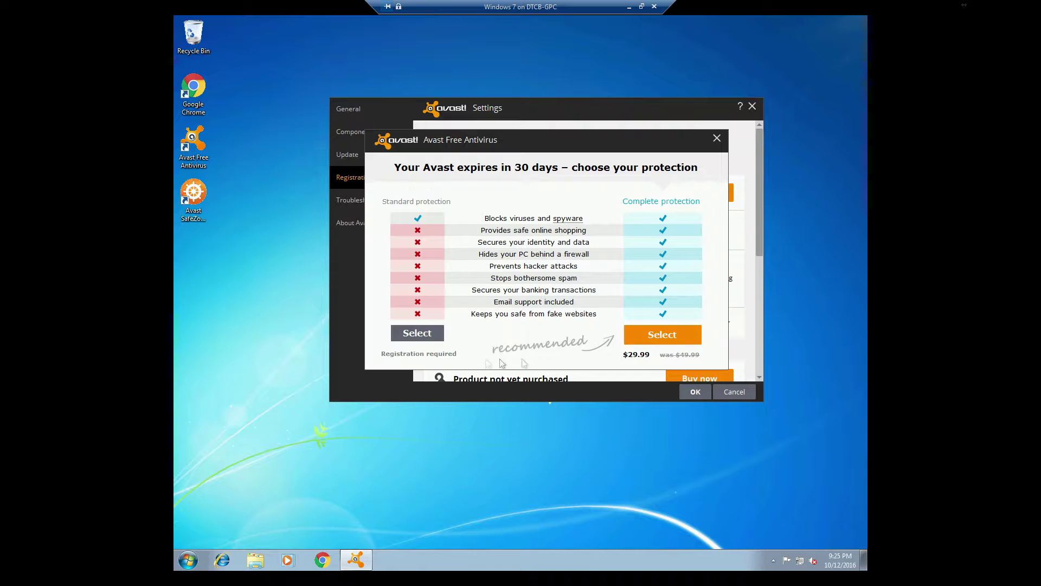
pyautogui.click(418, 333)
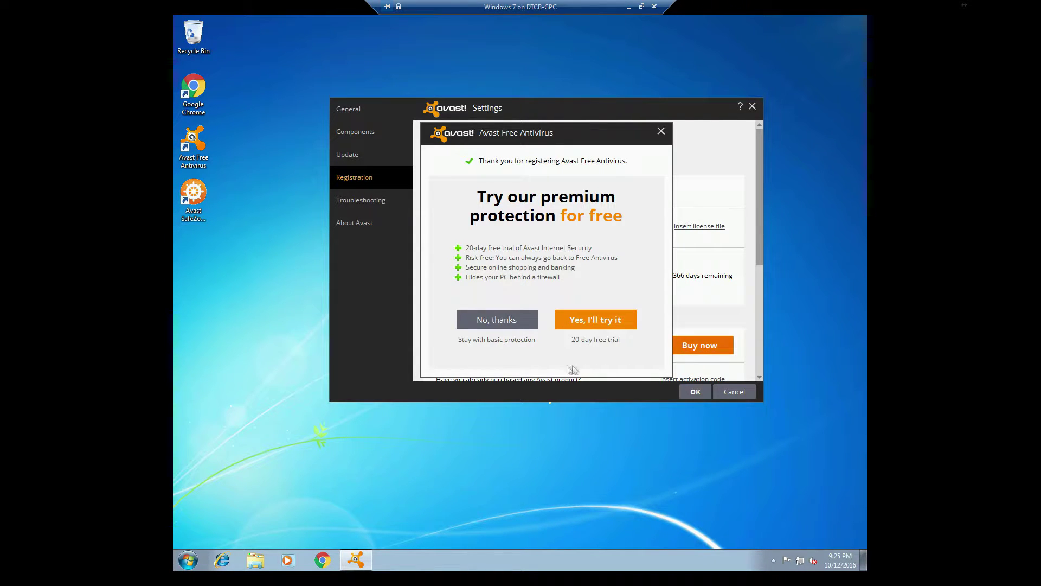
# Decline the 20-day Internet Security trial and review the subscription details, including Avast Passwords, Avast Cleanup and SecureLine VPN
pyautogui.click(504, 321)
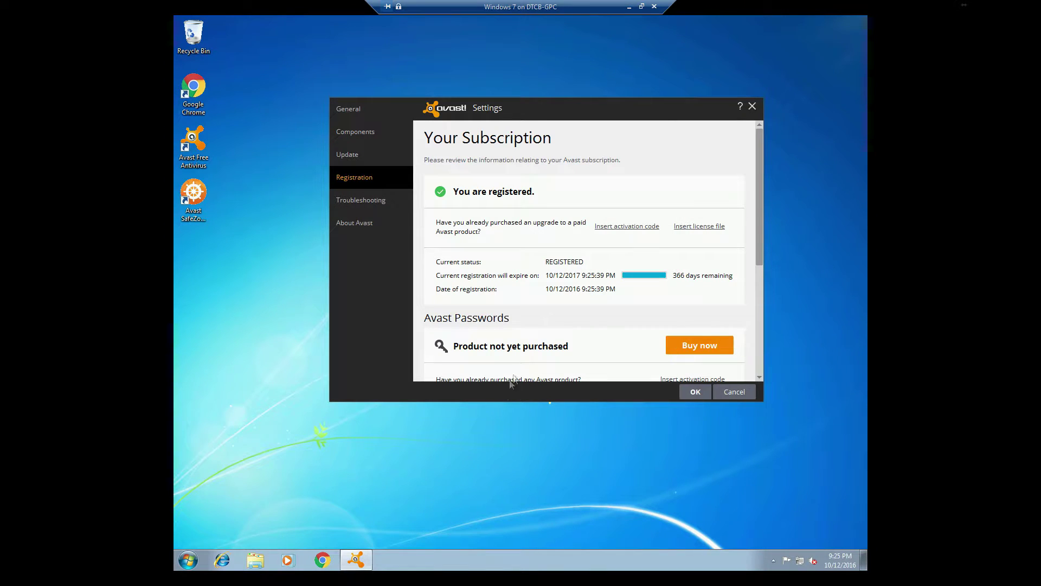
pyautogui.scroll(-3, 656, 278)
pyautogui.scroll(4, 650, 278)
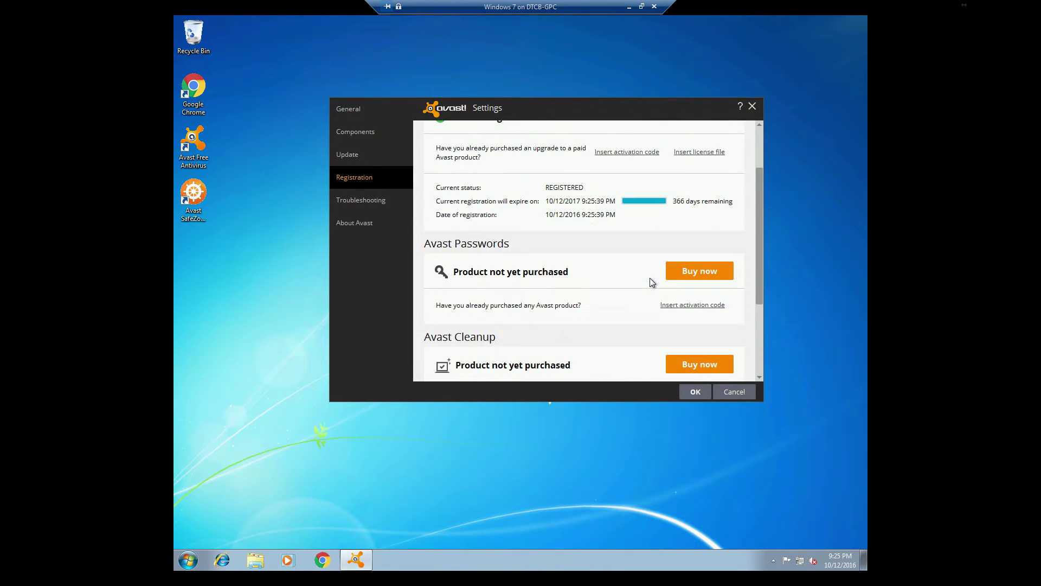
pyautogui.scroll(-4, 650, 277)
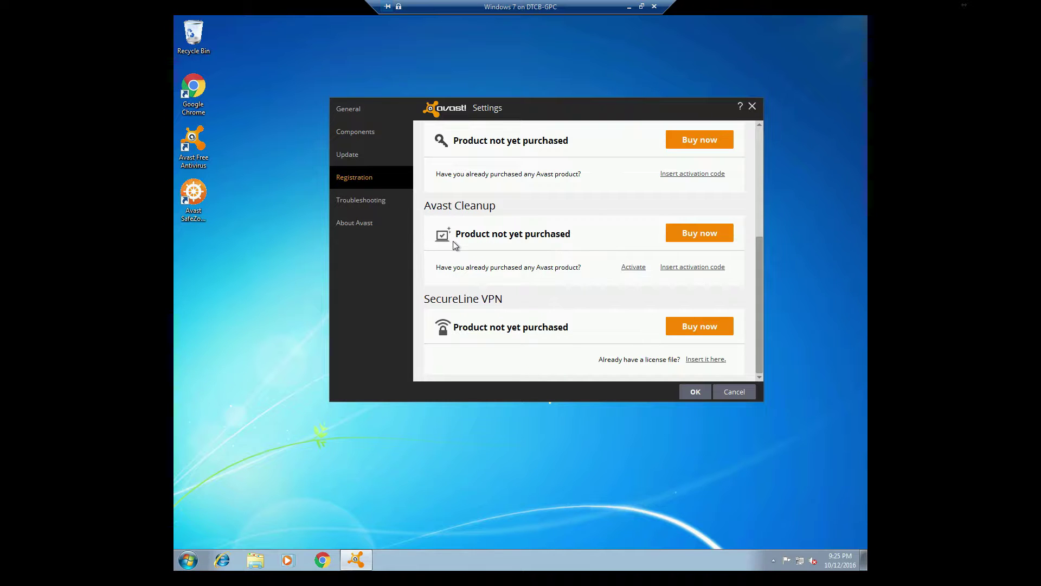
pyautogui.scroll(5, 545, 318)
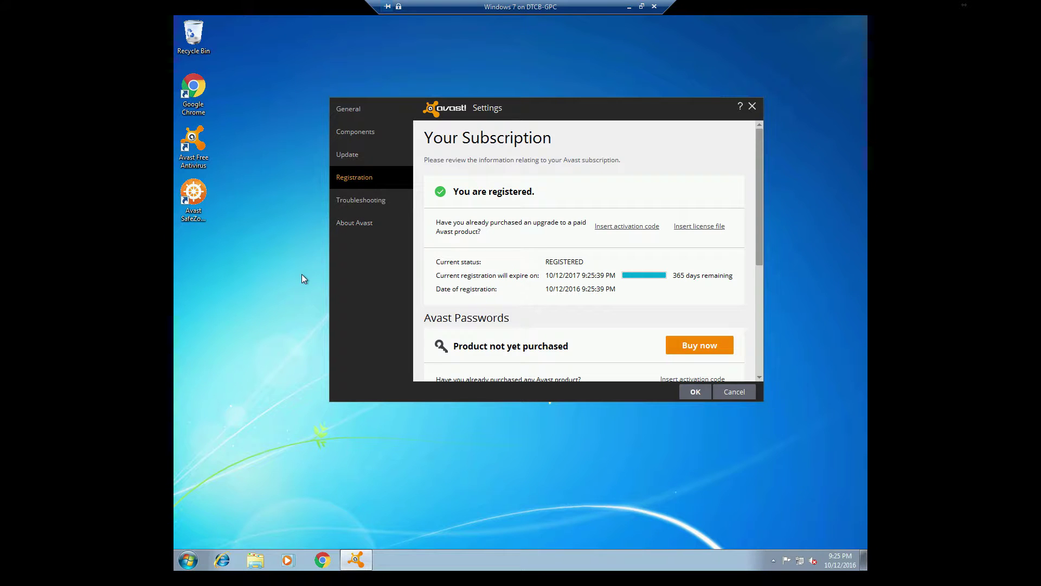
# Examine the Troubleshooting options, including Passive Mode, Restore factory defaults and the web and mail ports under Redirect Settings
pyautogui.click(369, 201)
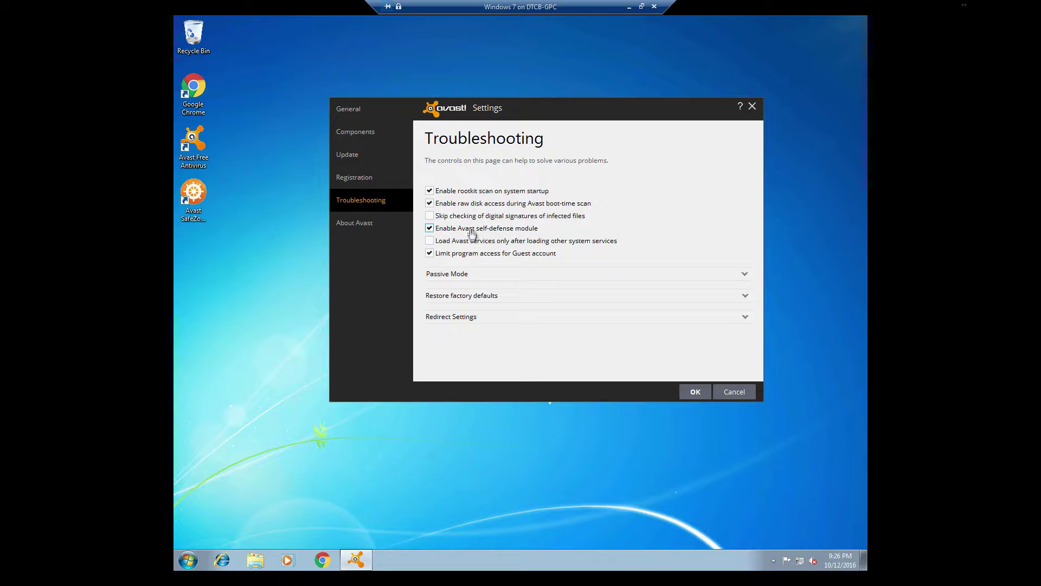
pyautogui.click(519, 274)
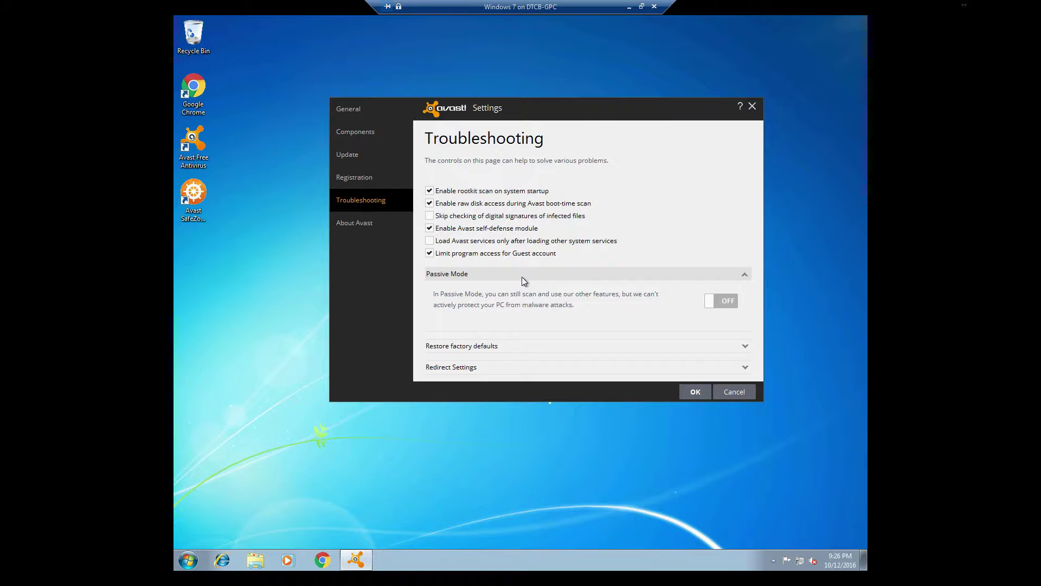
pyautogui.click(568, 276)
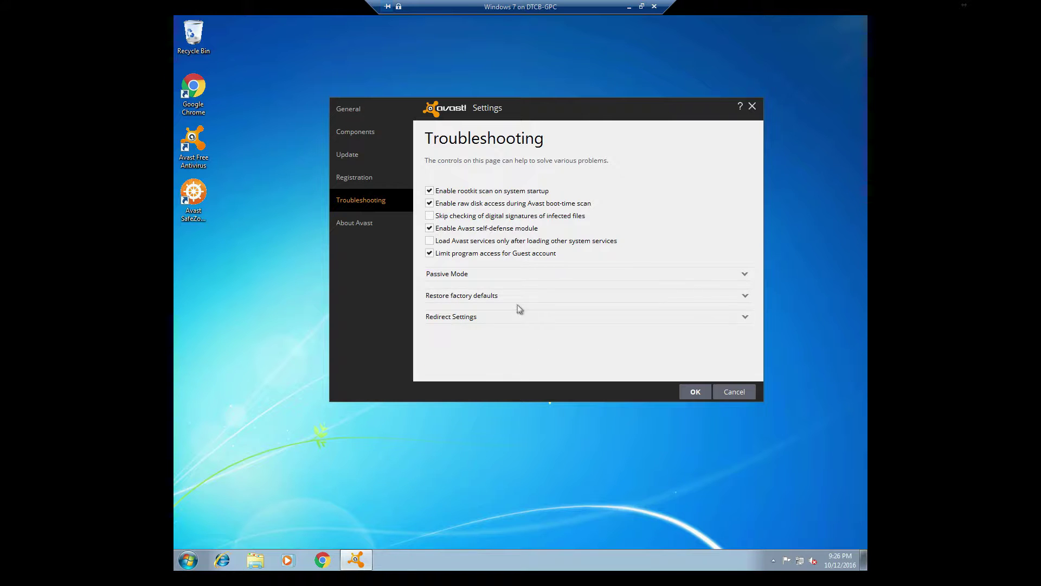
pyautogui.click(516, 295)
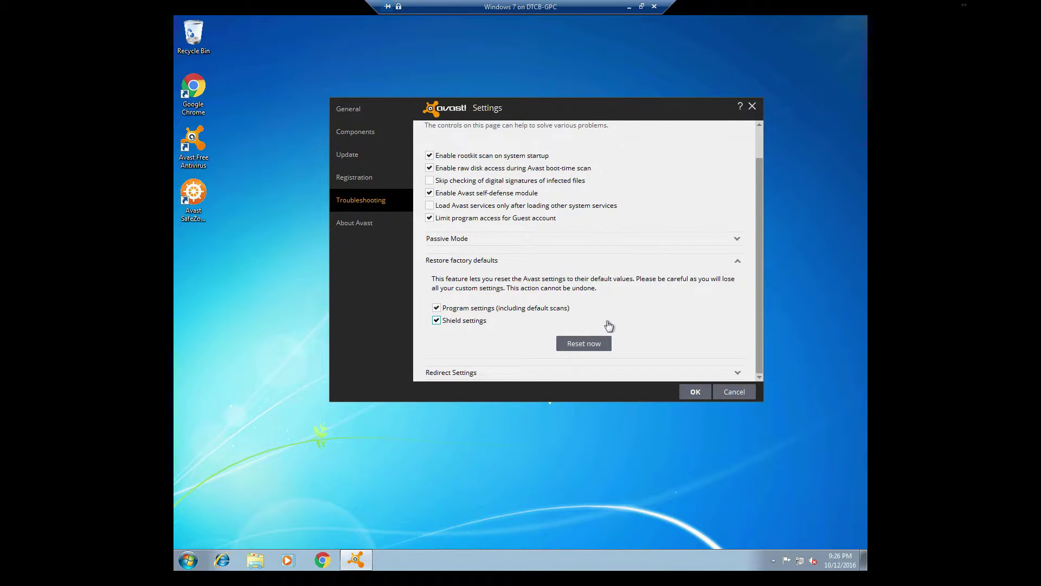
pyautogui.click(575, 374)
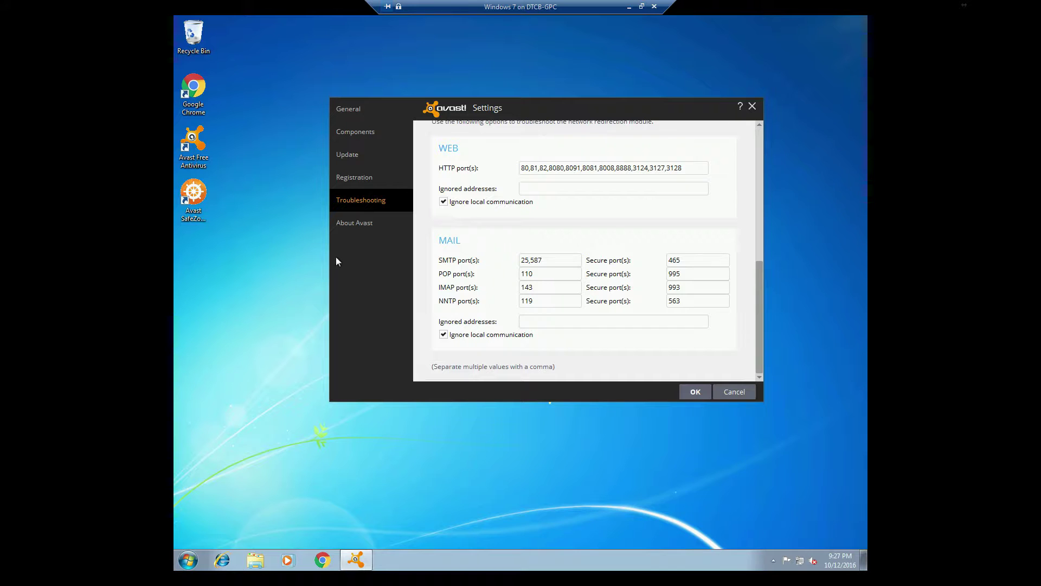
# Look through the About Avast information, from the program and virus definition versions to the component licences
pyautogui.click(360, 223)
pyautogui.scroll(-6, 678, 304)
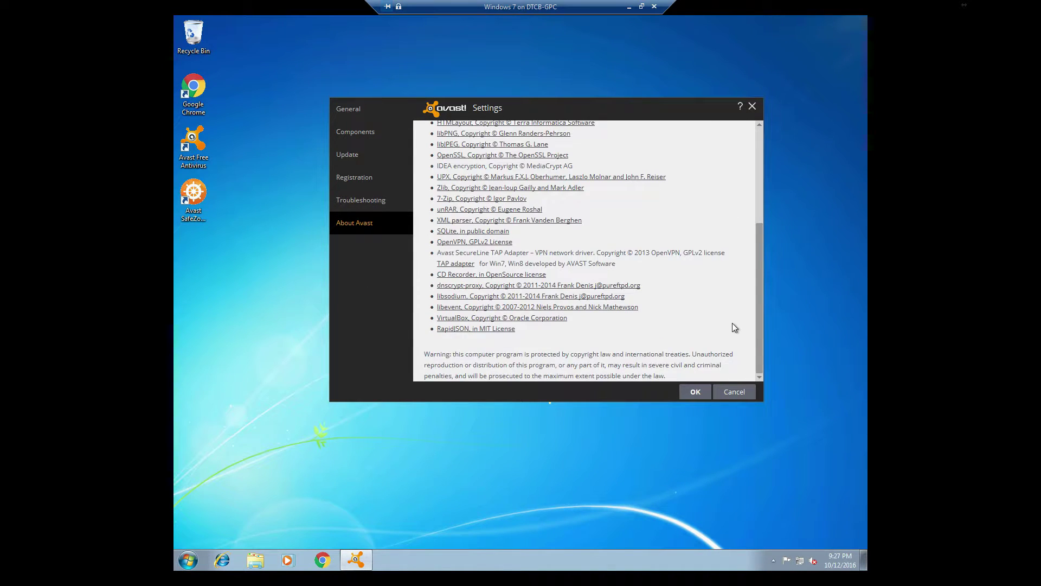
pyautogui.scroll(6, 732, 323)
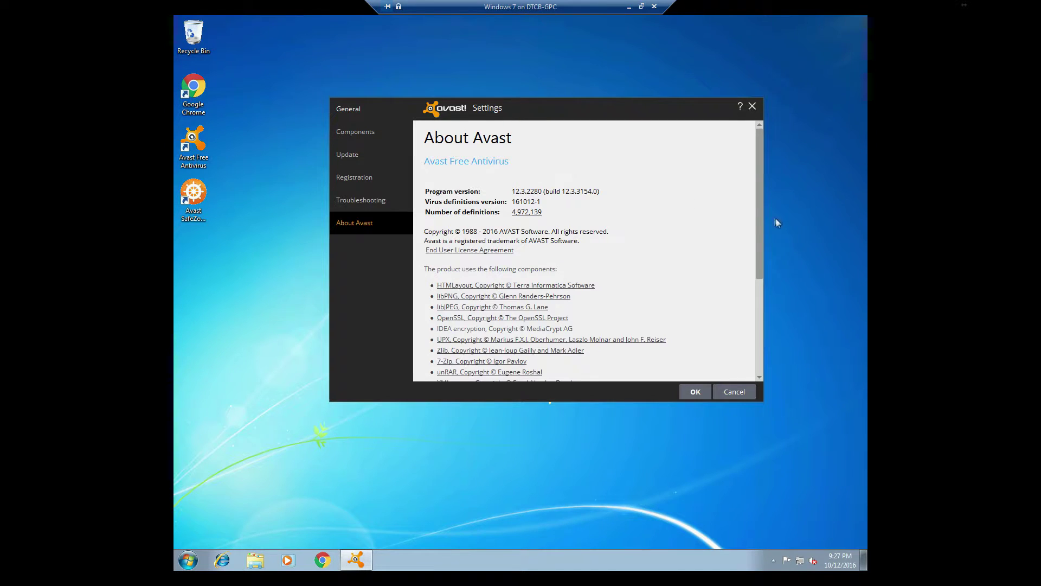
# In the General settings, enable tray icon animation when scanning, automatic opening of Scan Results, and scanning for potentially unwanted programs
pyautogui.click(349, 109)
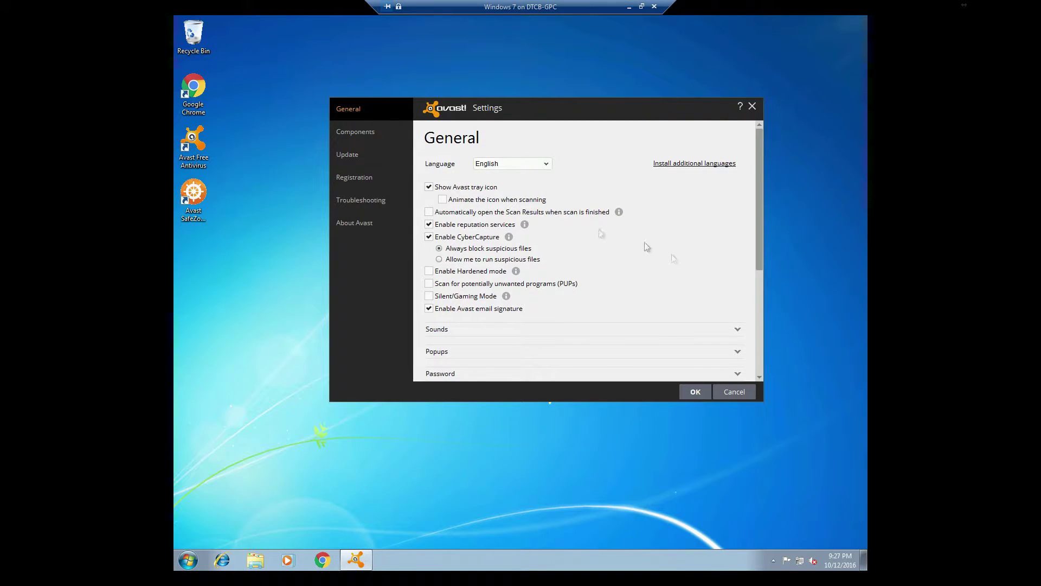
pyautogui.click(443, 200)
pyautogui.moveTo(516, 274)
# Review the Sounds options for events and voiceovers in the General settings, and collapse the section
pyautogui.scroll(-1, 616, 271)
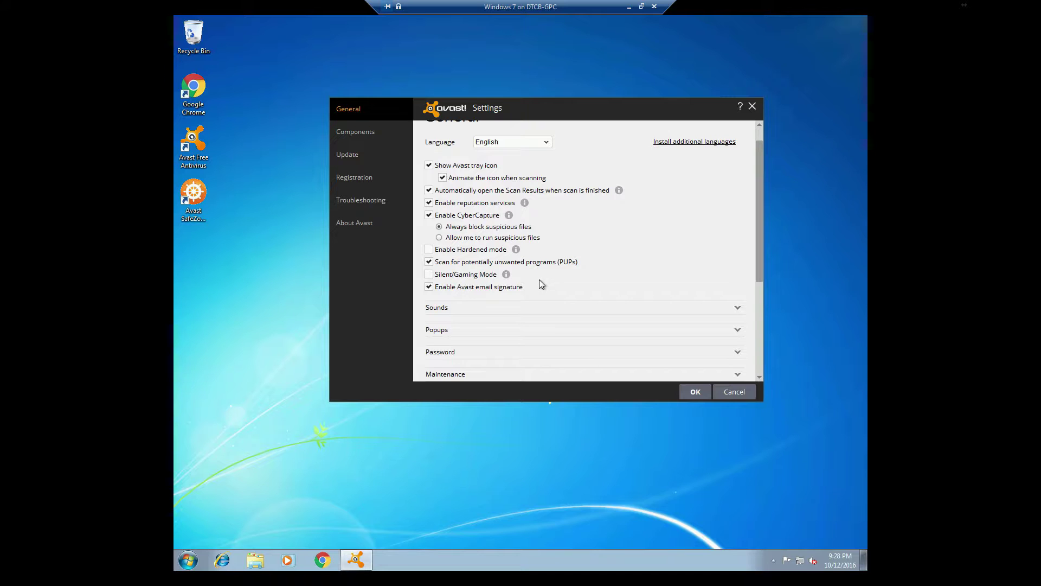
pyautogui.click(737, 309)
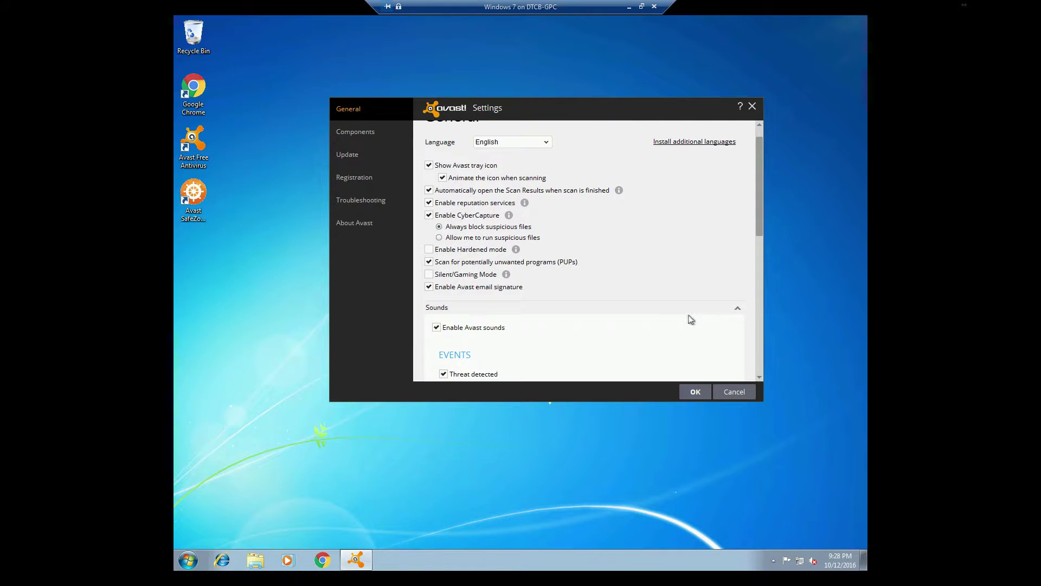
pyautogui.scroll(-3, 685, 323)
pyautogui.scroll(1, 686, 323)
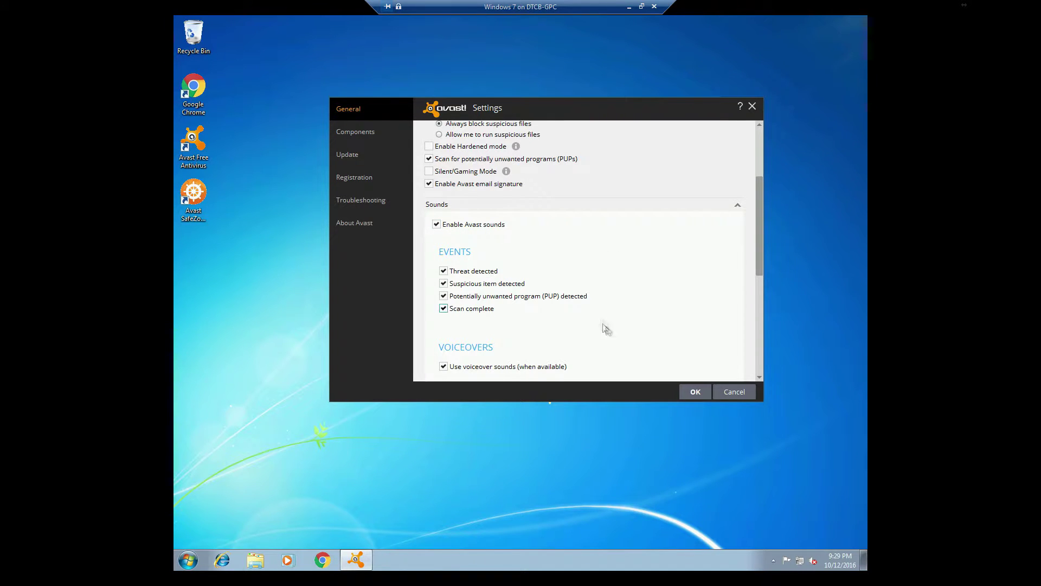
pyautogui.scroll(-1, 600, 274)
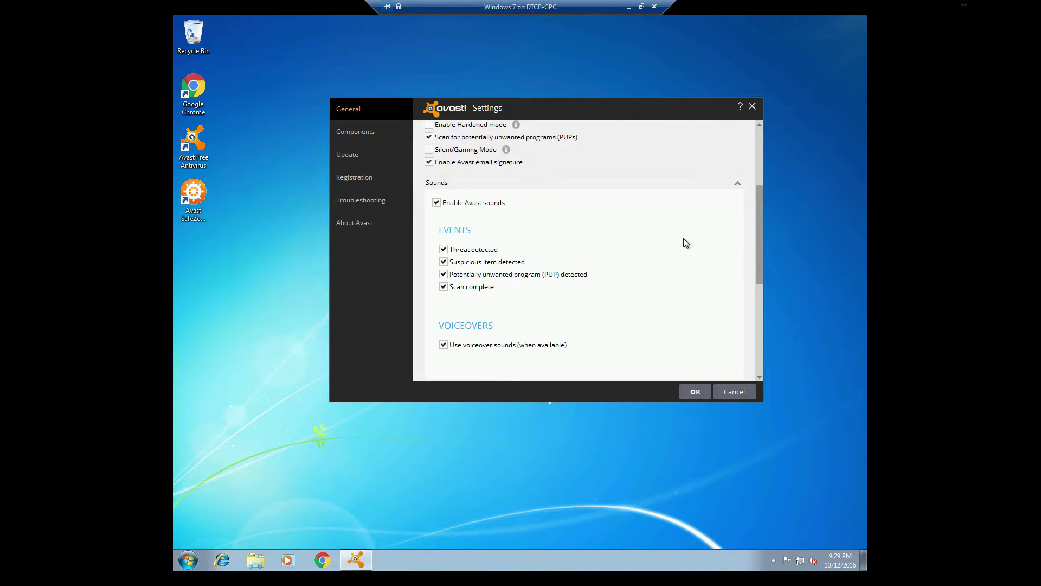
pyautogui.scroll(2, 684, 243)
pyautogui.click(739, 234)
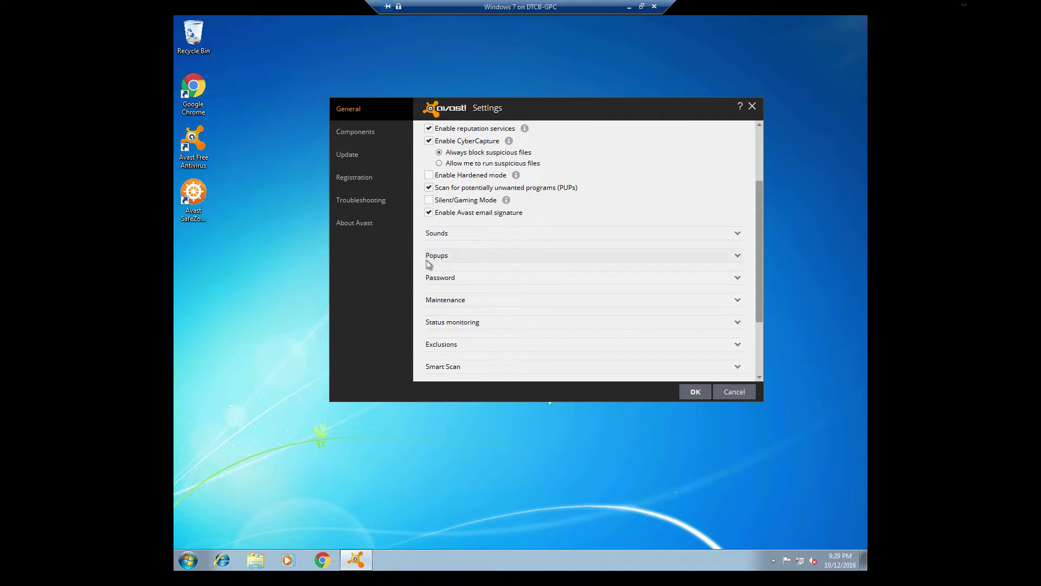
# Review the Popups options, including the durations of info, update and warning popups, and collapse the section
pyautogui.click(453, 260)
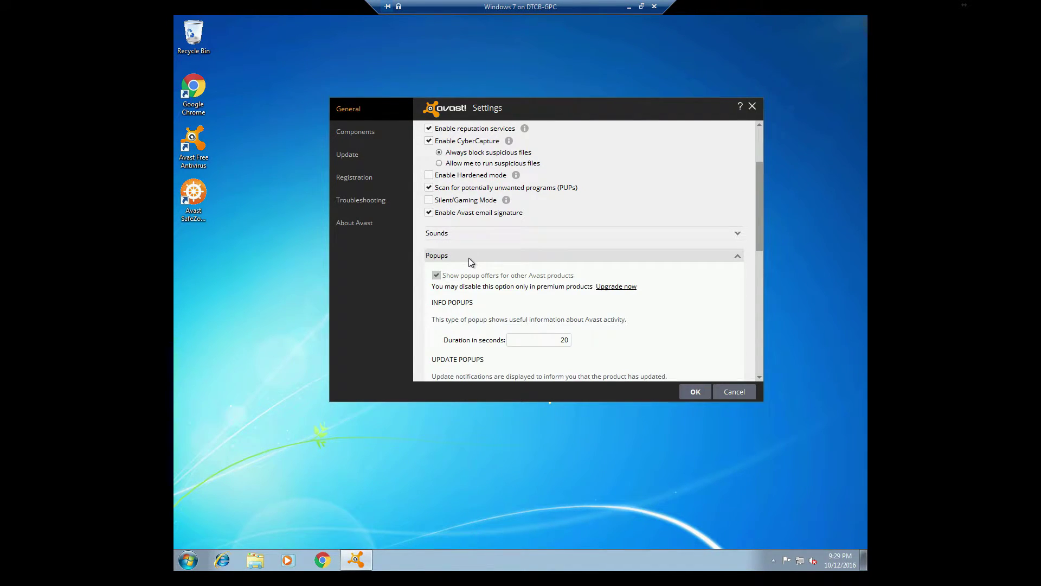
pyautogui.scroll(-3, 577, 302)
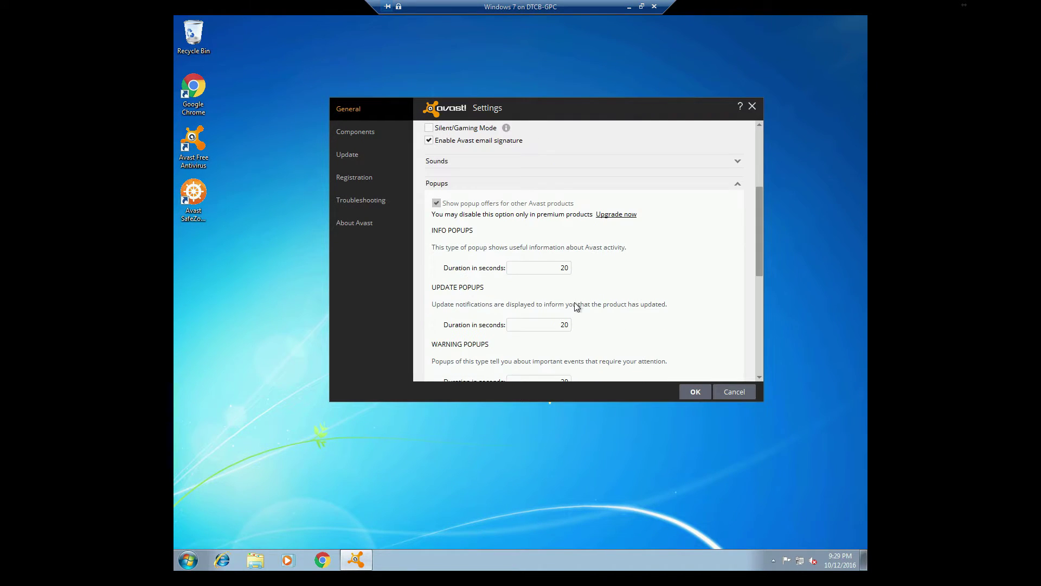
pyautogui.scroll(-7, 612, 336)
pyautogui.scroll(10, 610, 331)
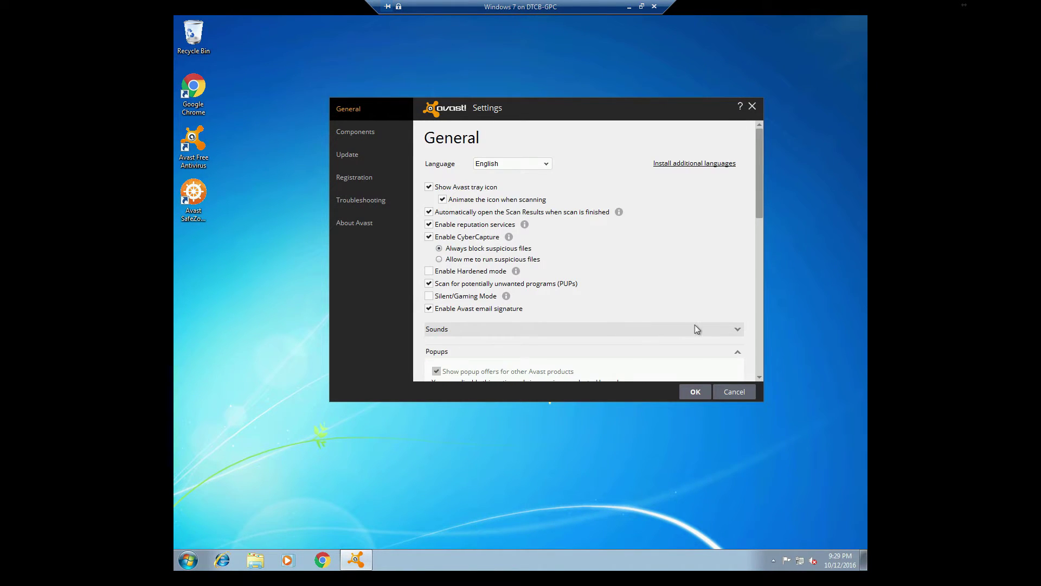
pyautogui.scroll(-1, 699, 327)
pyautogui.click(723, 332)
pyautogui.scroll(-1, 665, 344)
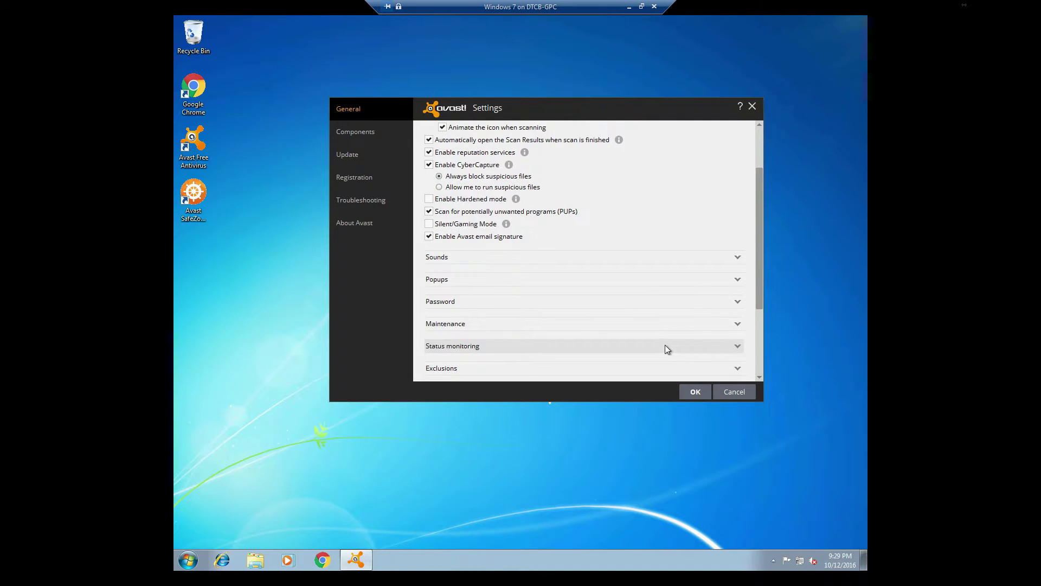
# Examine the Password protection options and the list of protected areas, leaving the section collapsed
pyautogui.scroll(-2, 488, 299)
pyautogui.click(488, 232)
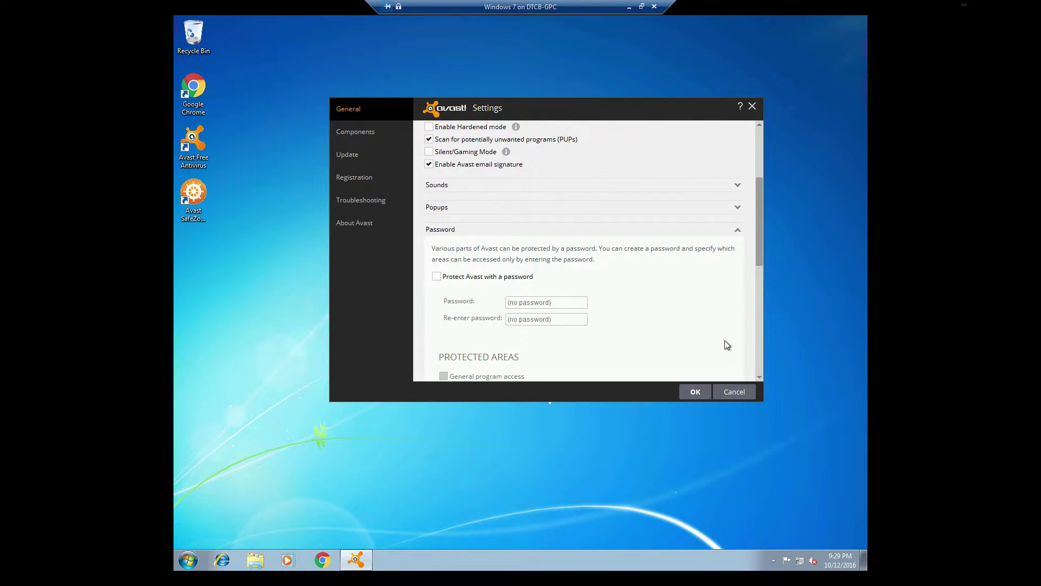
pyautogui.scroll(-4, 711, 340)
pyautogui.scroll(-3, 692, 298)
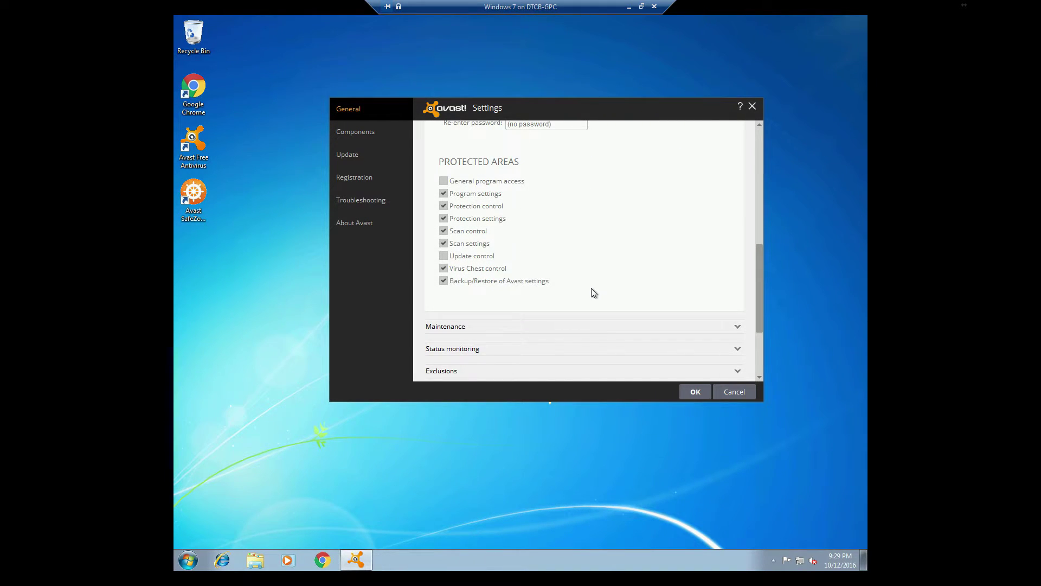
pyautogui.scroll(9, 591, 289)
pyautogui.click(669, 286)
pyautogui.scroll(-1, 651, 288)
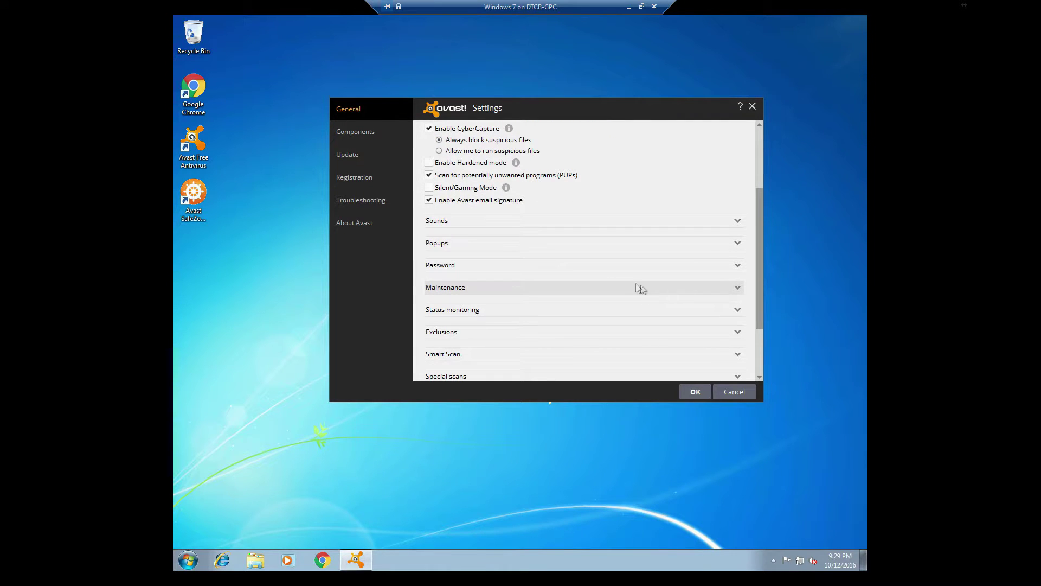
pyautogui.click(503, 266)
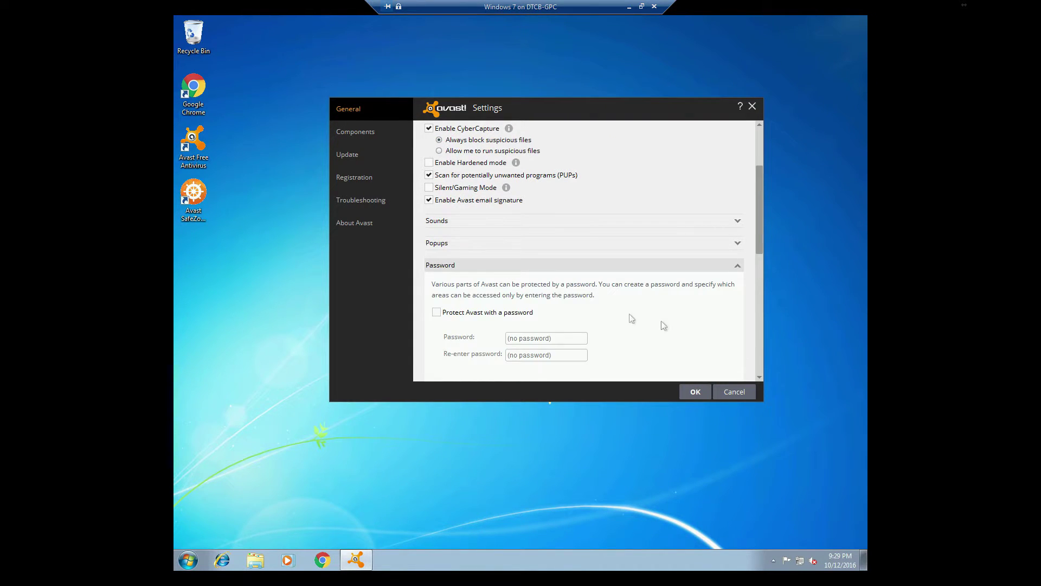
pyautogui.scroll(-1, 663, 325)
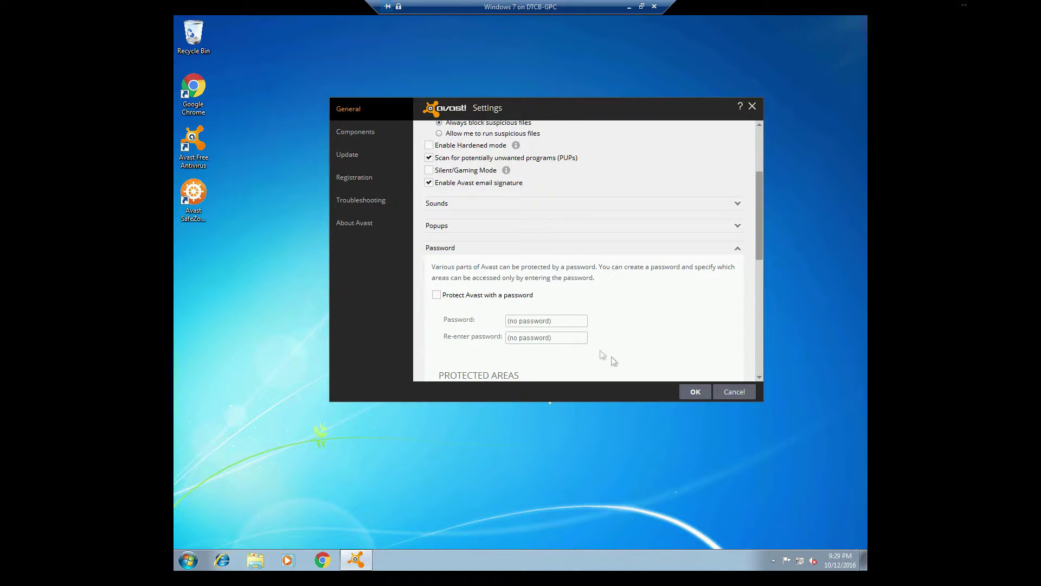
pyautogui.click(707, 249)
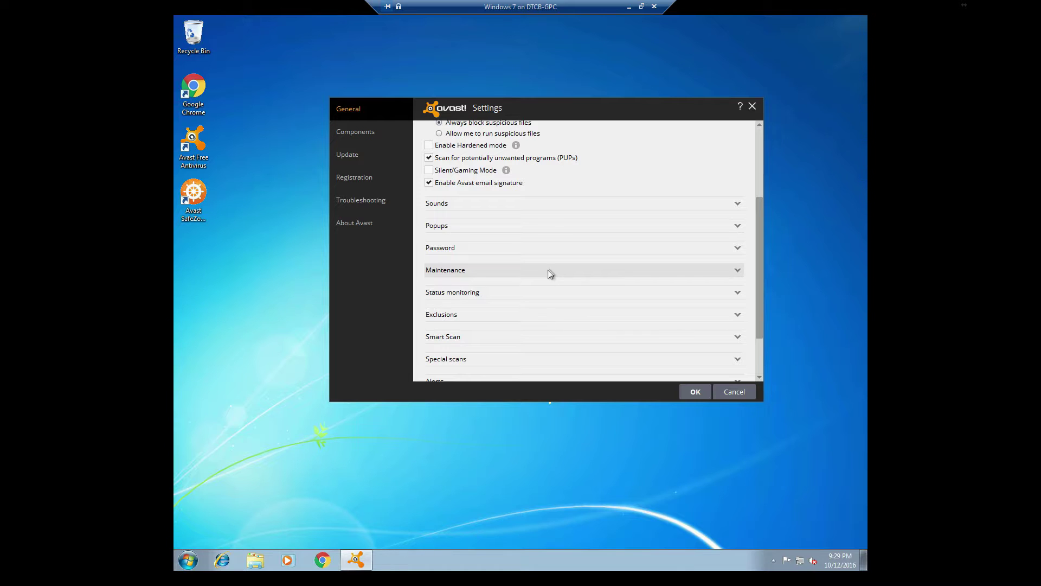
# Review the Maintenance auto-cleanup options and the global Exclusions for file paths, collapsing each section
pyautogui.click(549, 272)
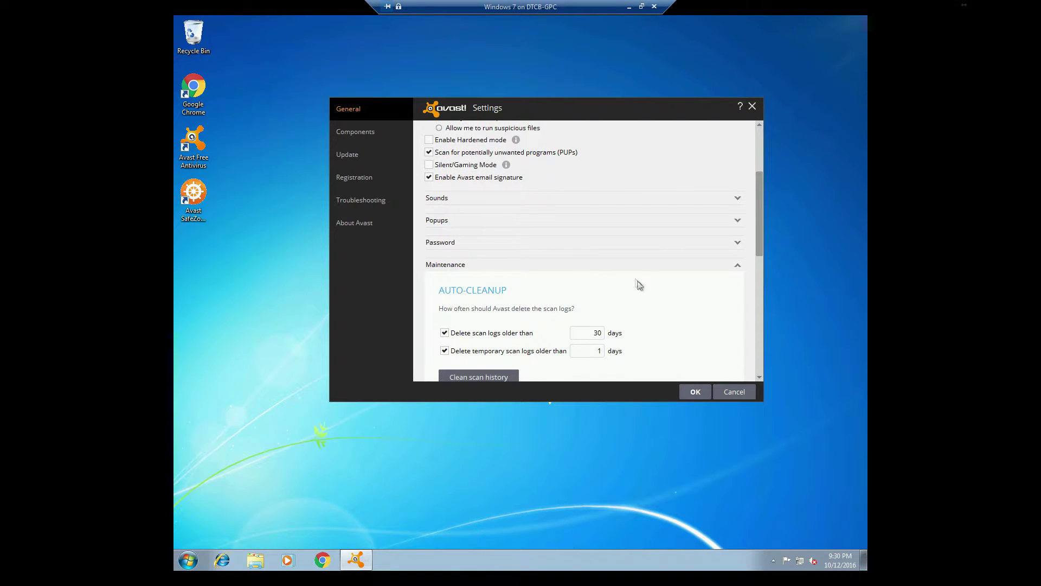
pyautogui.click(610, 263)
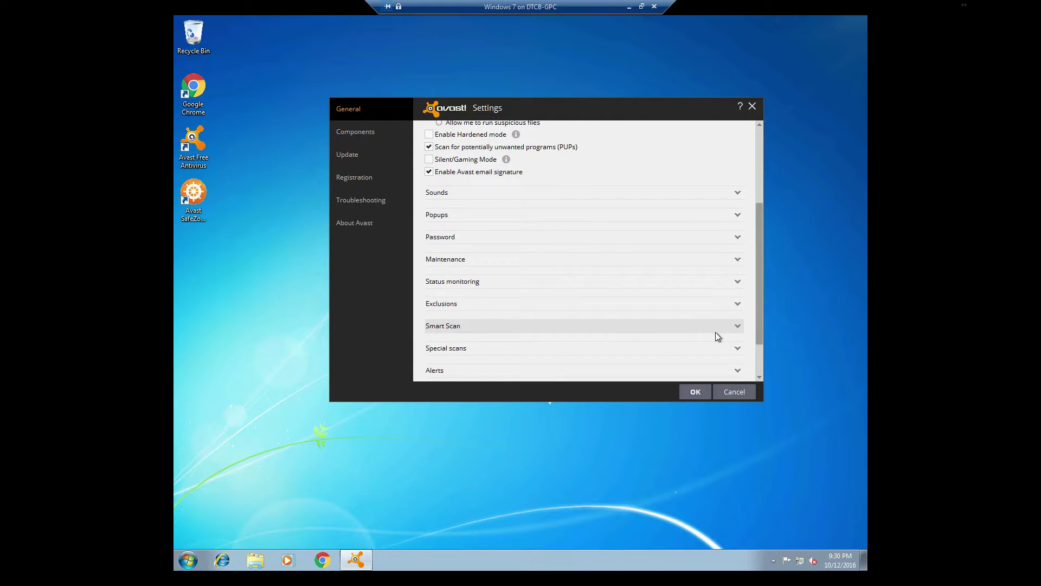
pyautogui.scroll(-1, 651, 333)
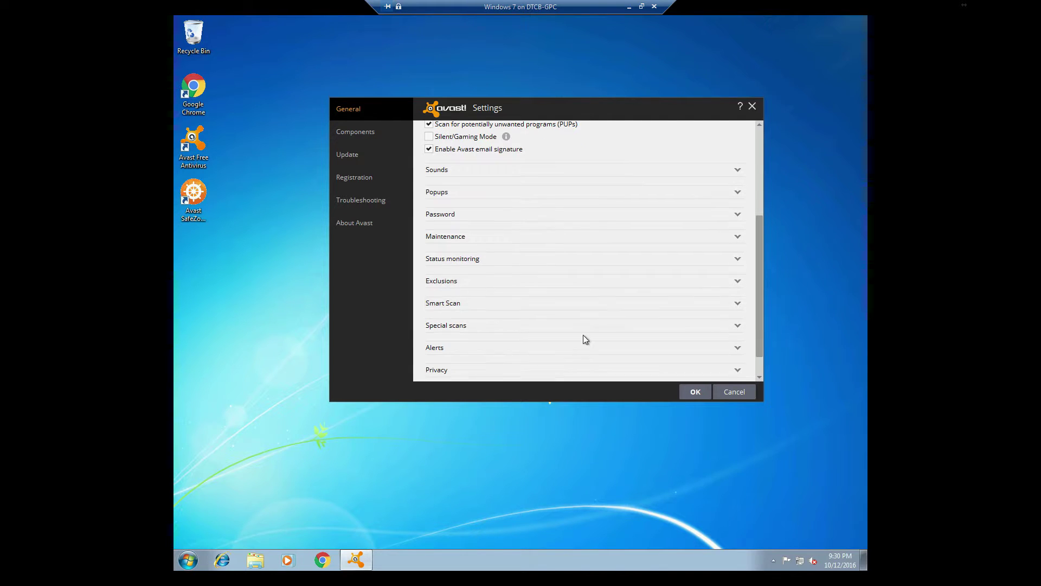
pyautogui.click(479, 281)
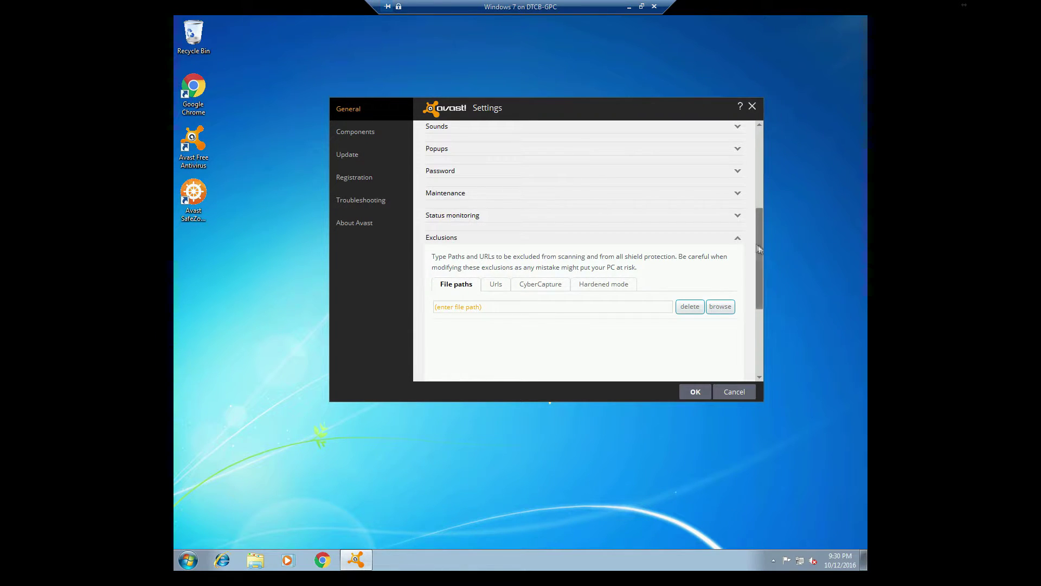
pyautogui.click(739, 240)
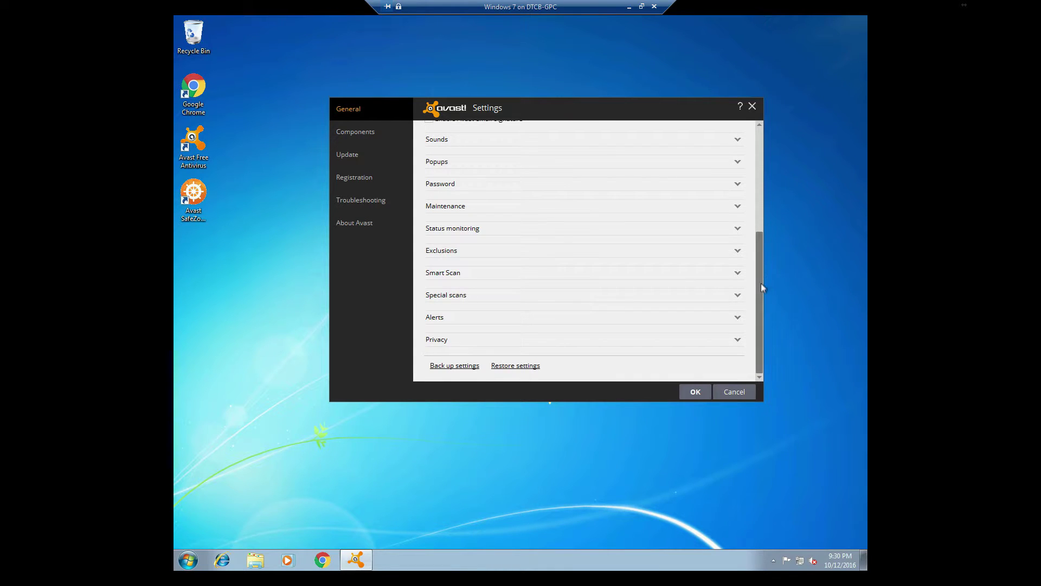
# Check the Special scans entries and open the Alerts section with its e-mail notification and SMTP settings
pyautogui.click(484, 296)
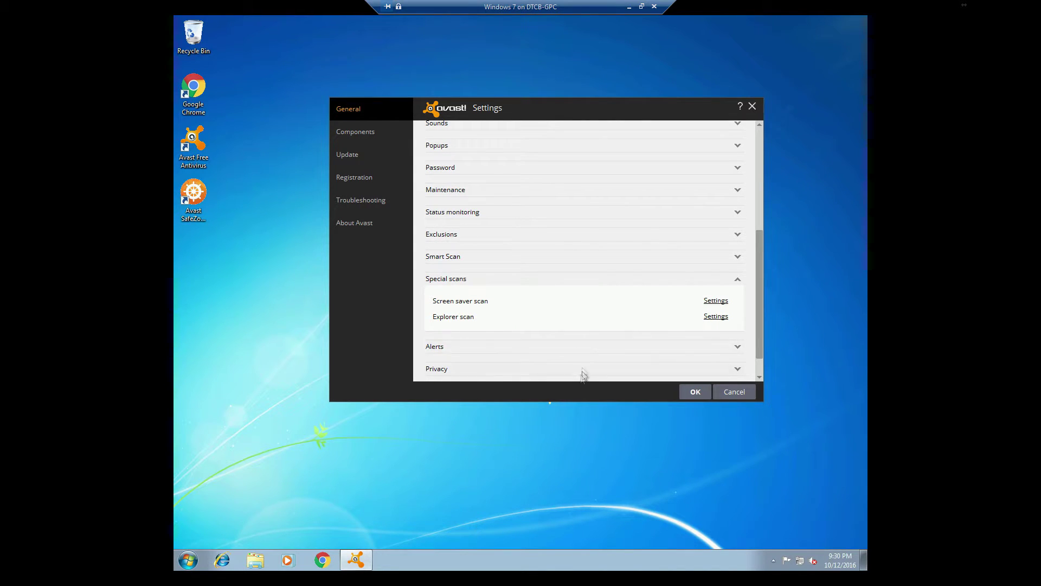
pyautogui.click(473, 280)
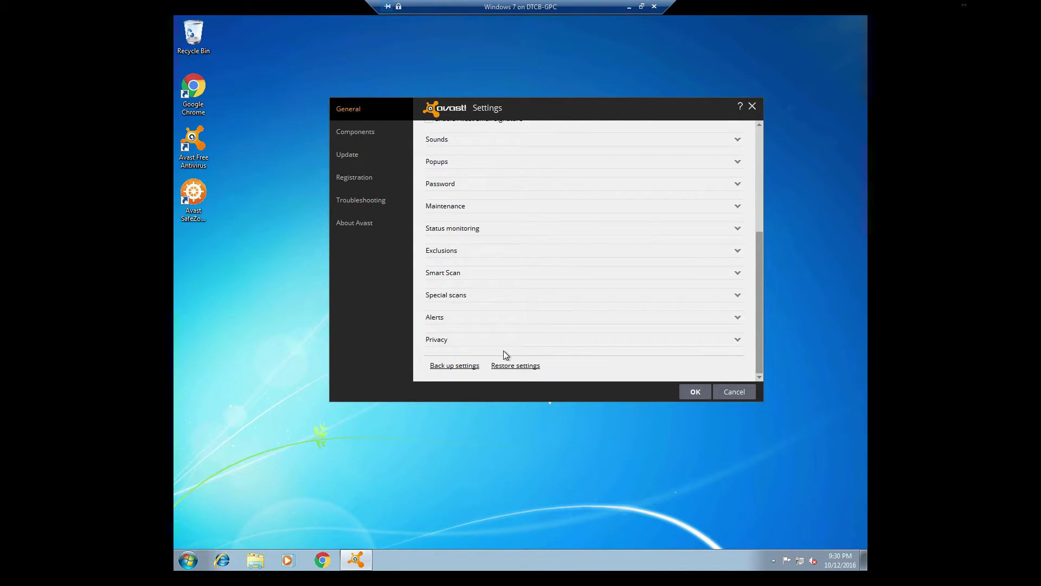
pyautogui.click(638, 318)
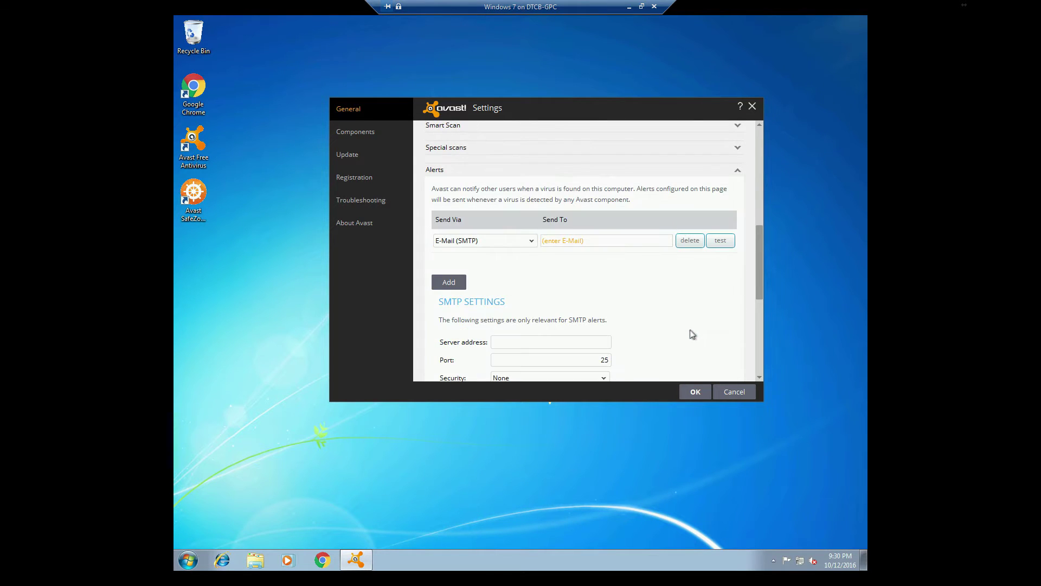
# Review the e-mail recipient and SMTP settings for virus alerts, and collapse the Alerts section
pyautogui.click(632, 241)
pyautogui.click(544, 280)
pyautogui.scroll(-4, 635, 282)
pyautogui.scroll(5, 620, 288)
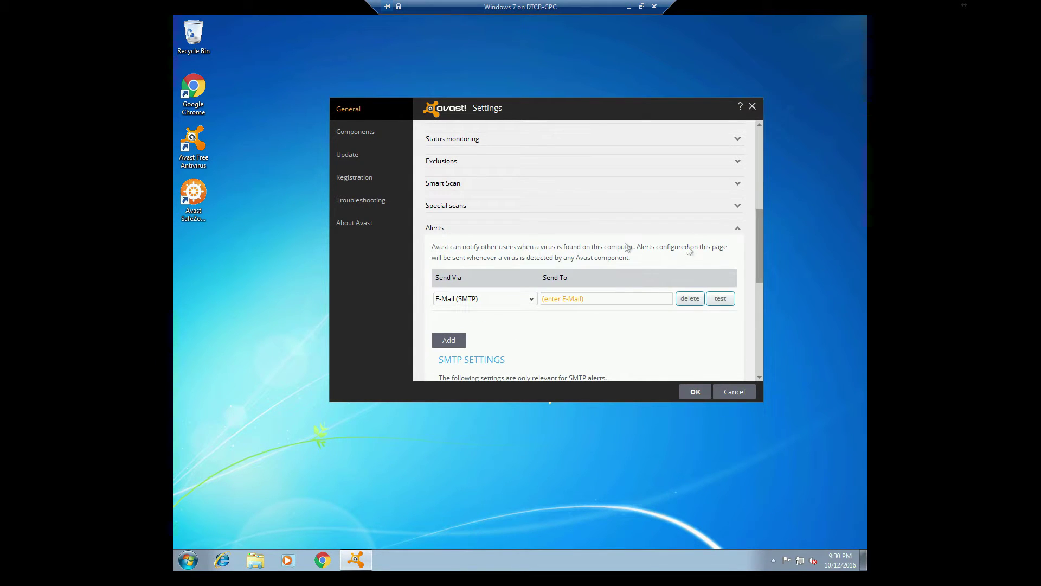
pyautogui.click(739, 230)
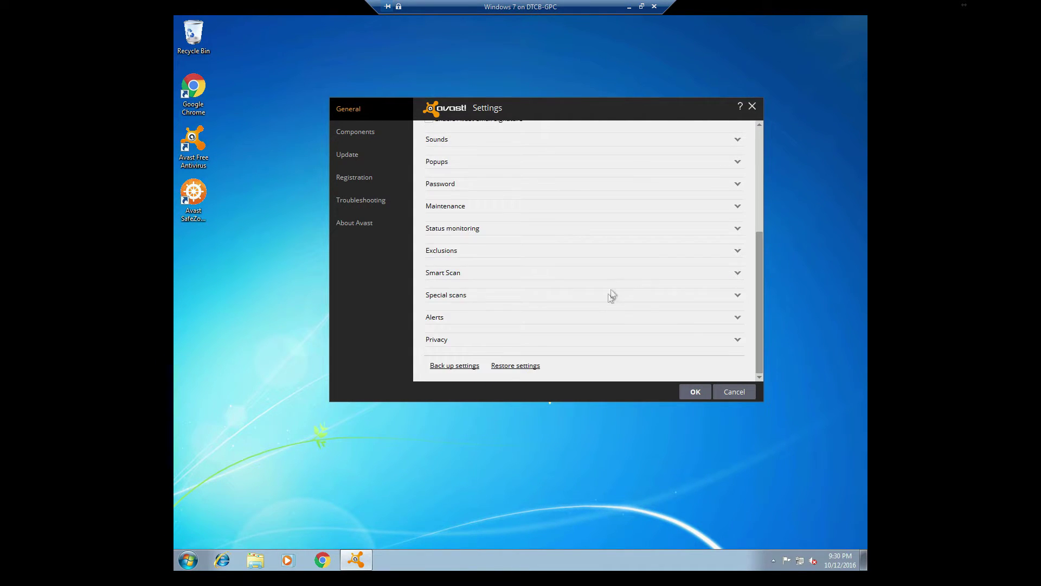
# Check the Special scans and Privacy sections of the General settings, and confirm the settings
pyautogui.click(563, 299)
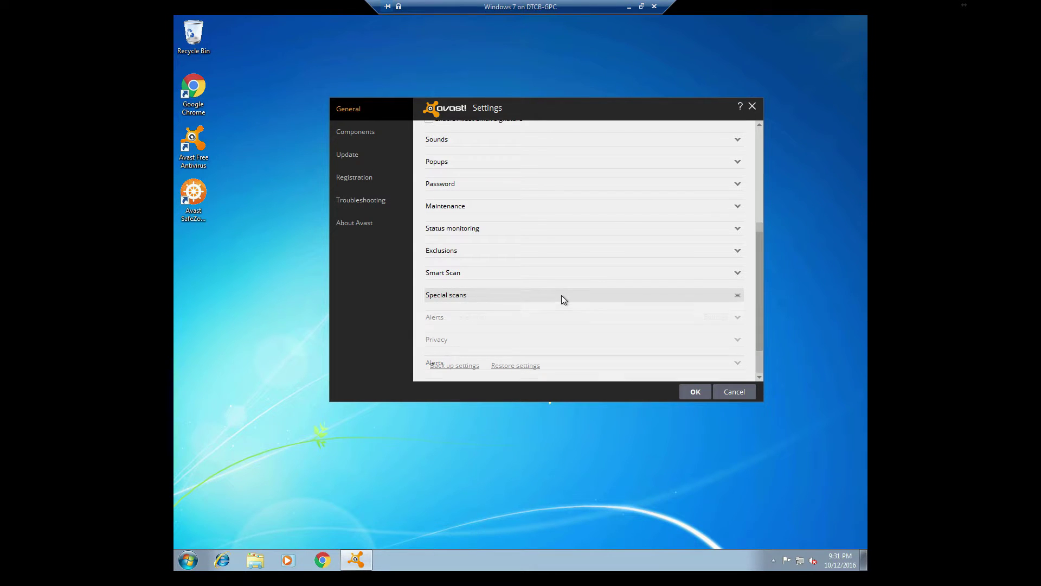
pyautogui.click(561, 296)
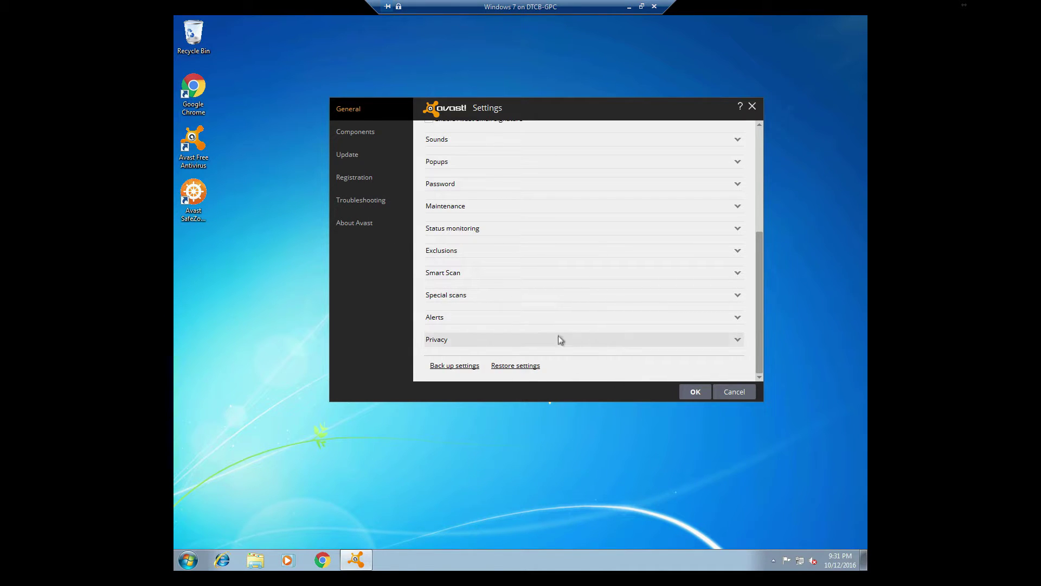
pyautogui.click(543, 339)
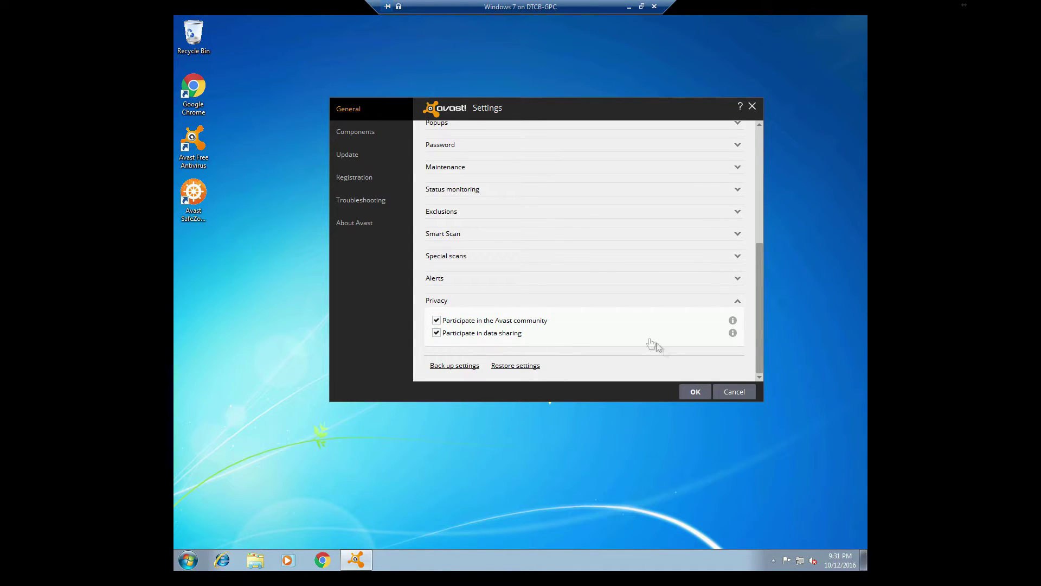
pyautogui.click(698, 394)
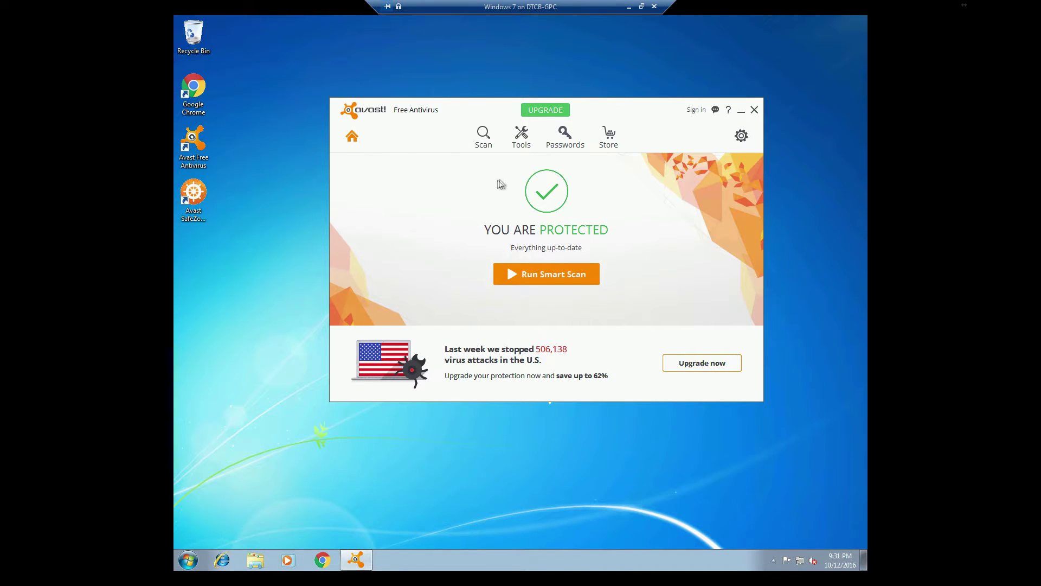
# Open the SecureLine VPN tool and skip its tutorial to view the connection page
pyautogui.click(520, 139)
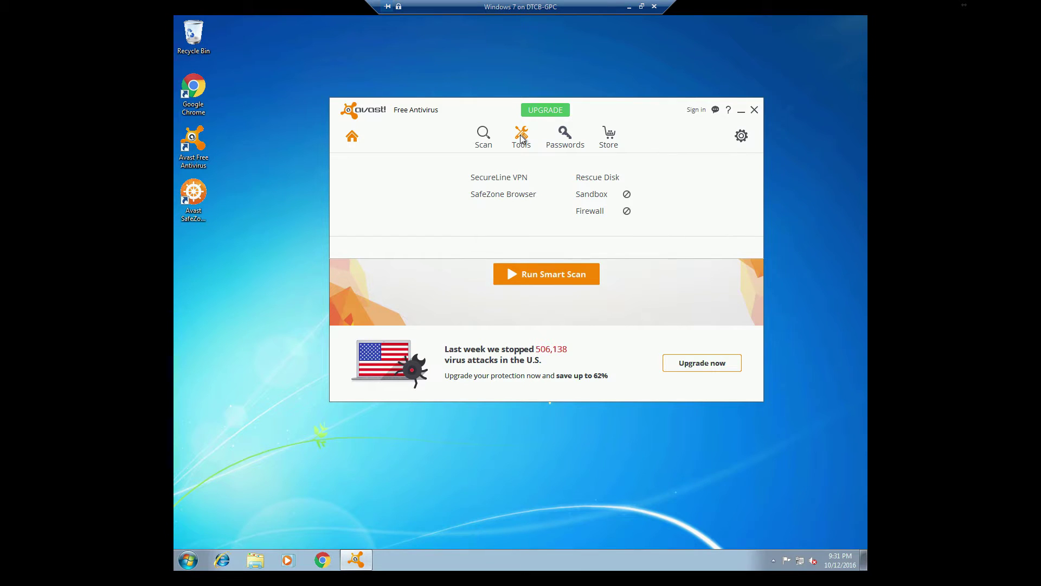
pyautogui.click(491, 177)
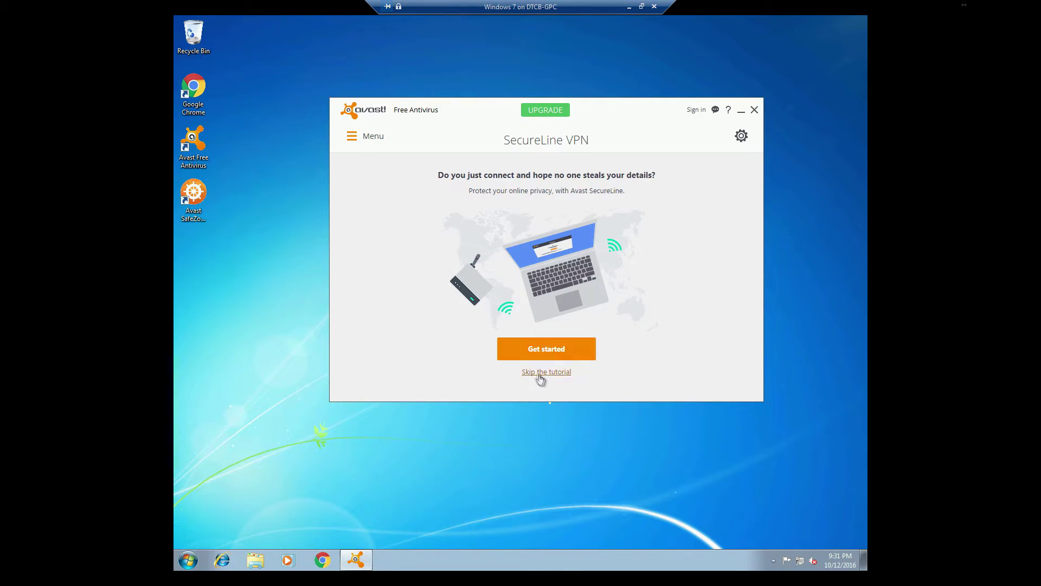
pyautogui.click(542, 373)
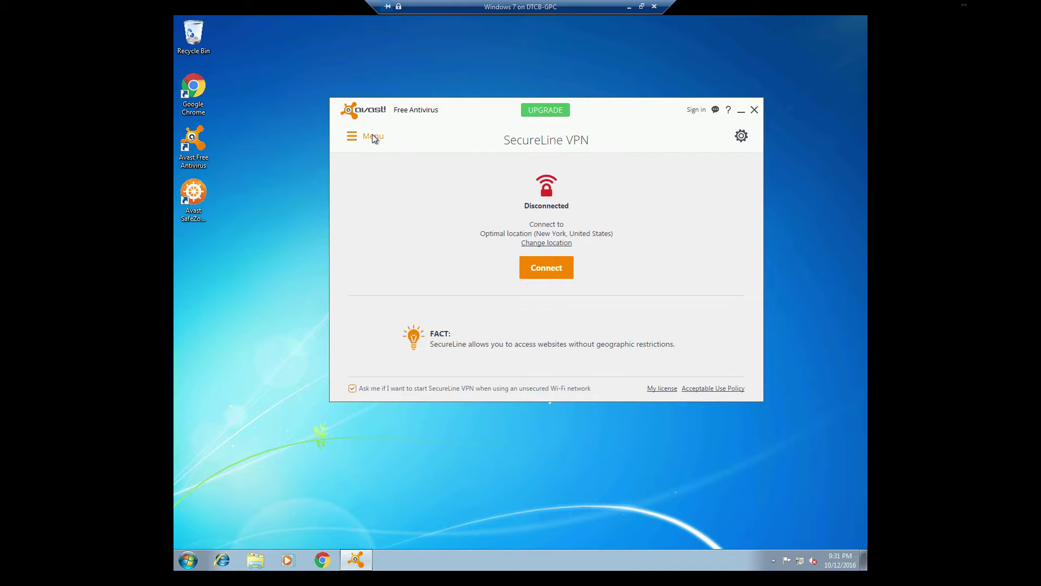
pyautogui.click(356, 142)
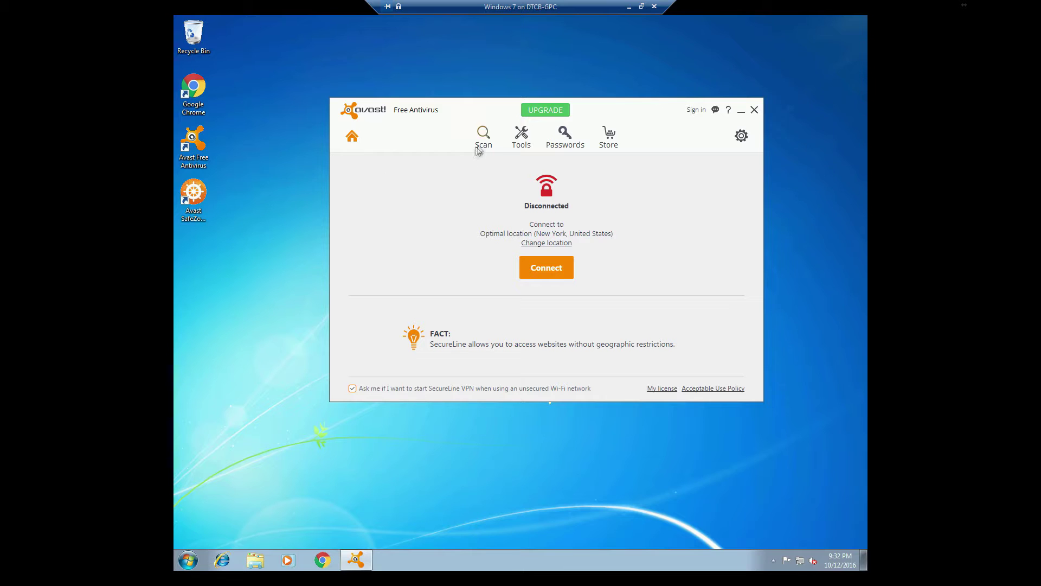
pyautogui.moveTo(517, 142)
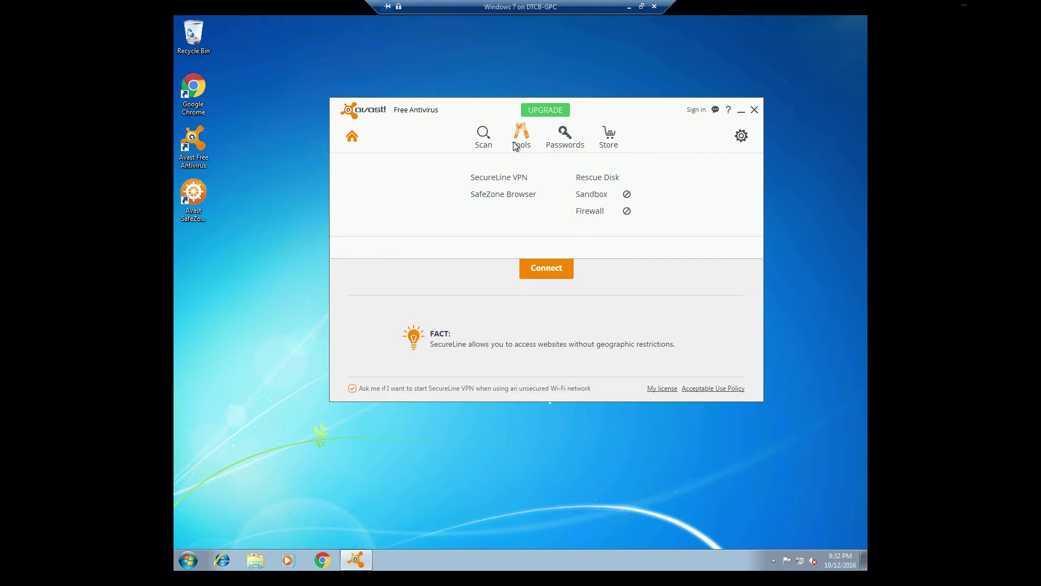
pyautogui.click(503, 197)
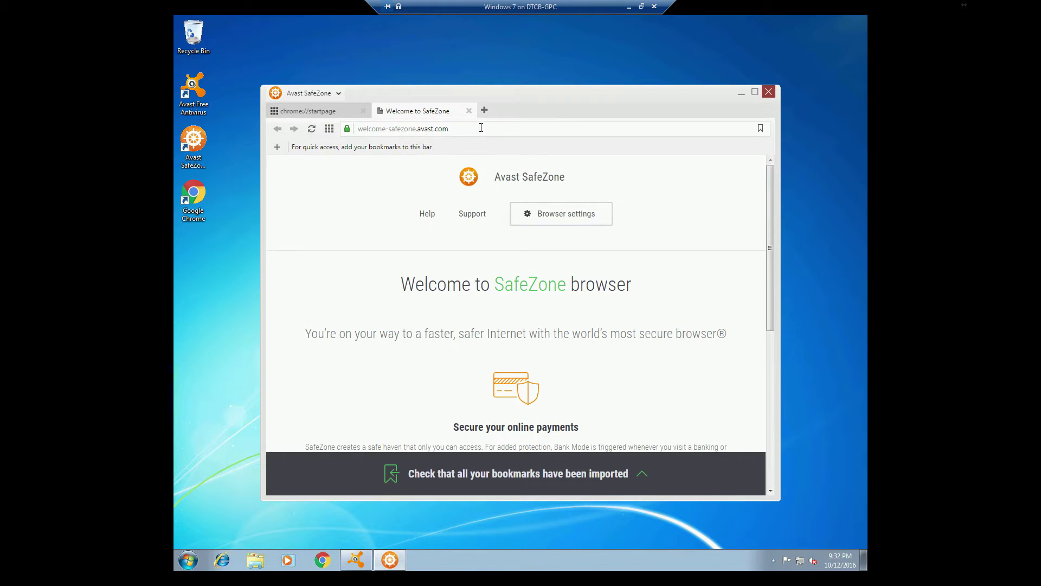
pyautogui.click(485, 129)
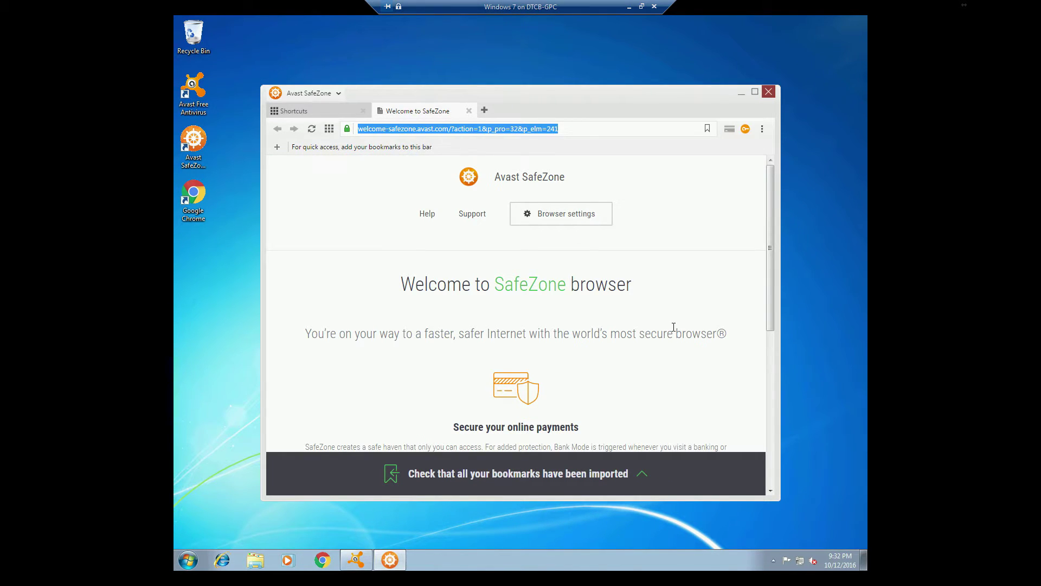
pyautogui.write('www.')
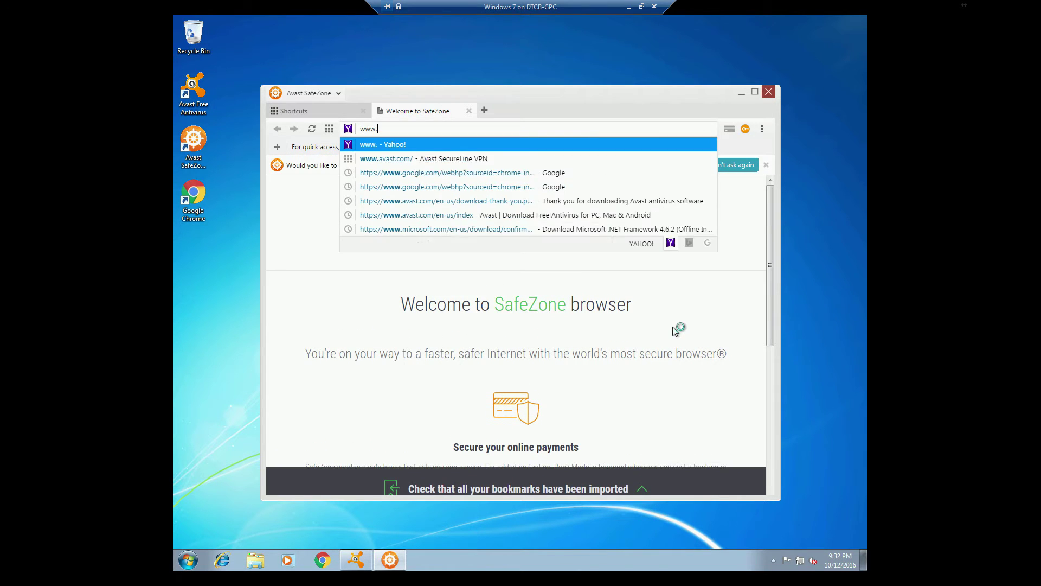
pyautogui.write('facebook.com')
pyautogui.press('Return')
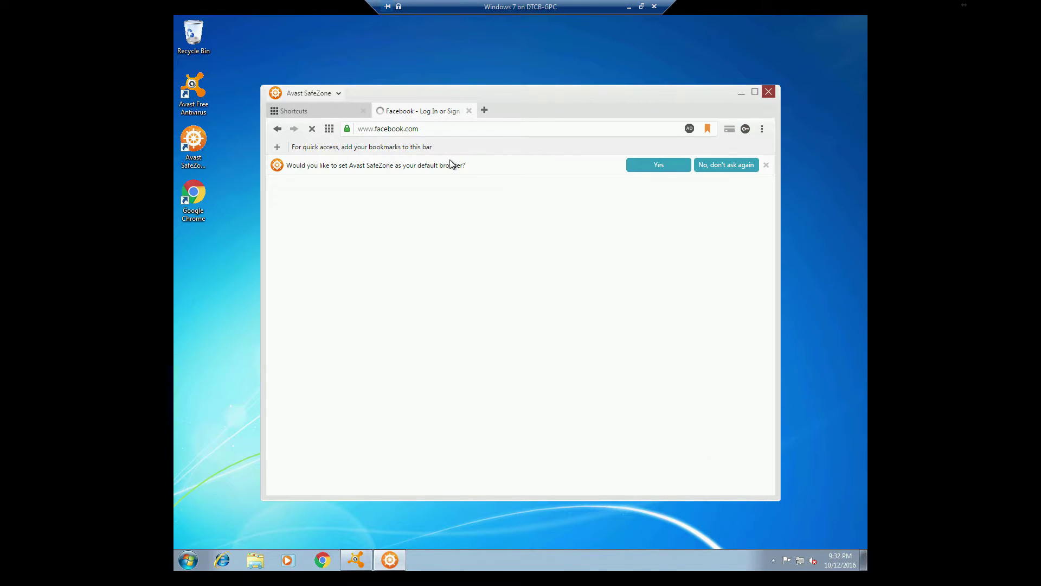
pyautogui.click(470, 111)
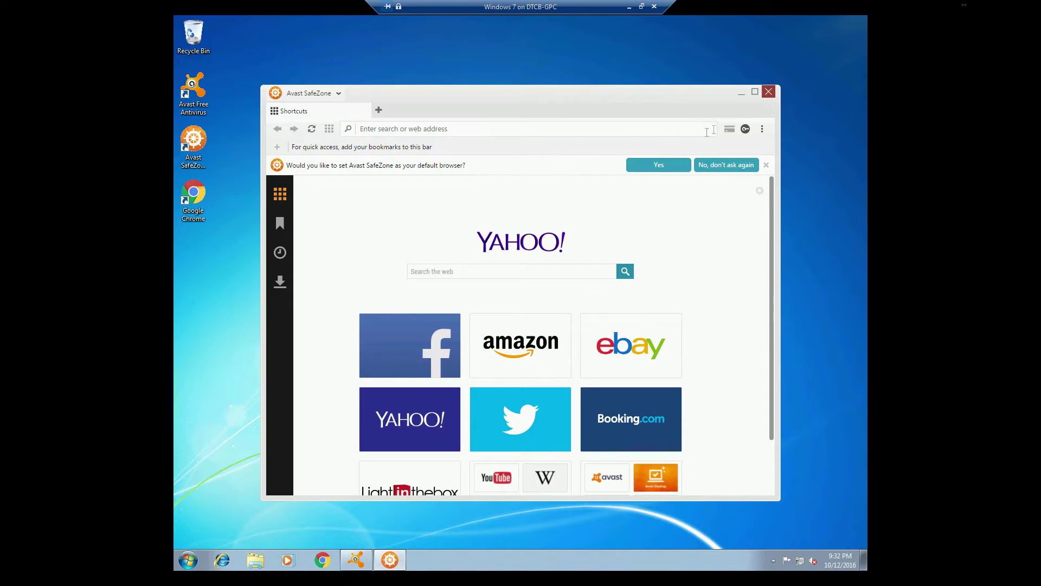
pyautogui.click(769, 92)
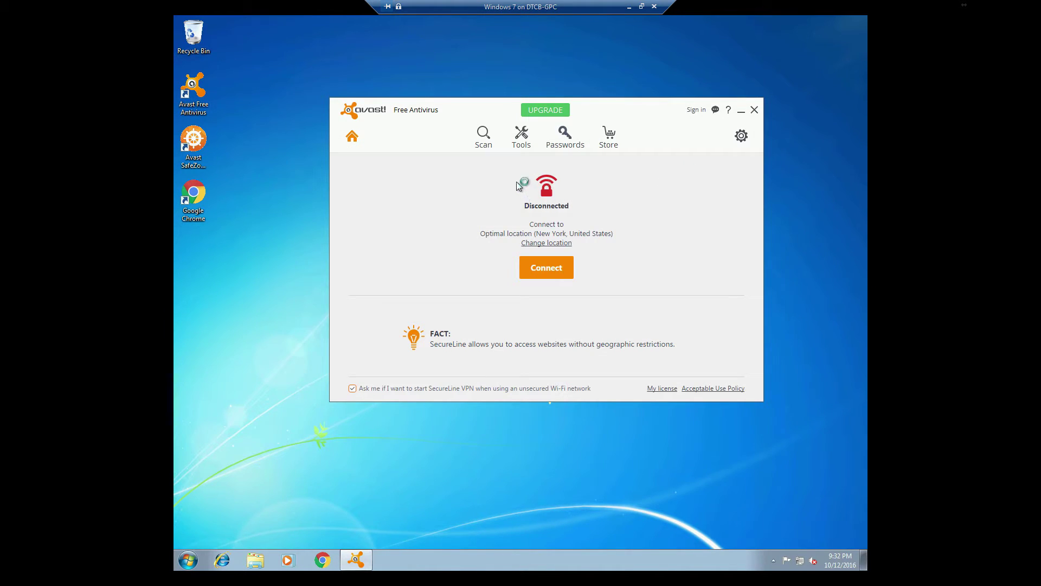
# Reopen the Avast settings and review the General options and the list of Security components
pyautogui.click(531, 138)
pyautogui.click(743, 139)
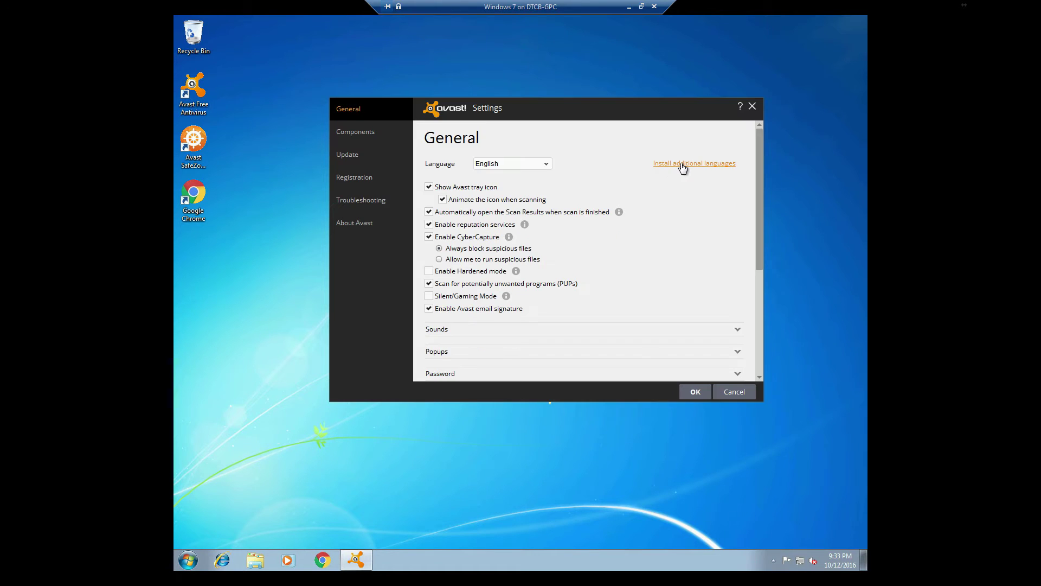
pyautogui.scroll(-1, 597, 203)
pyautogui.scroll(1, 597, 203)
pyautogui.click(355, 131)
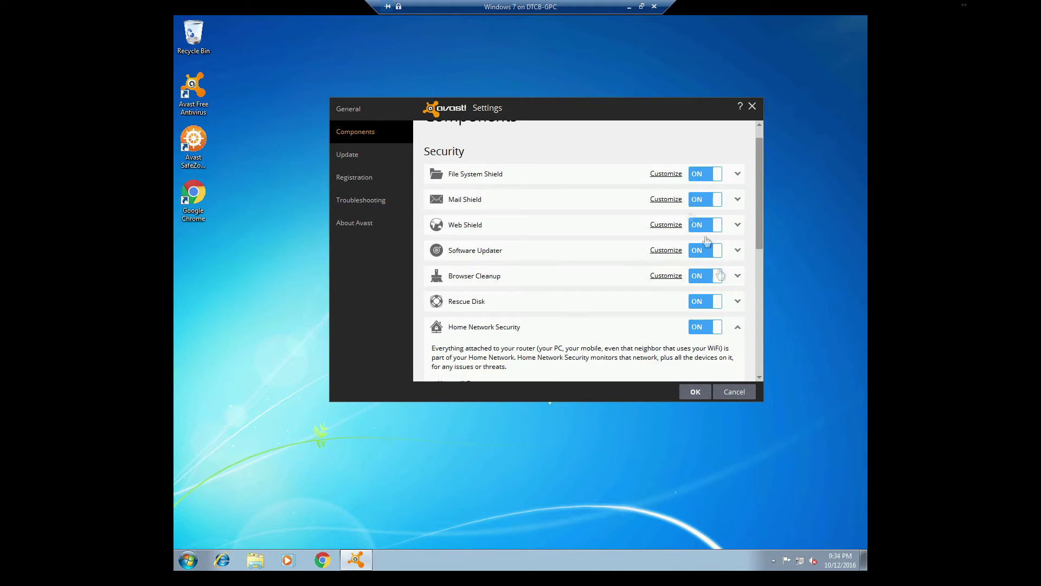
pyautogui.scroll(1, 650, 235)
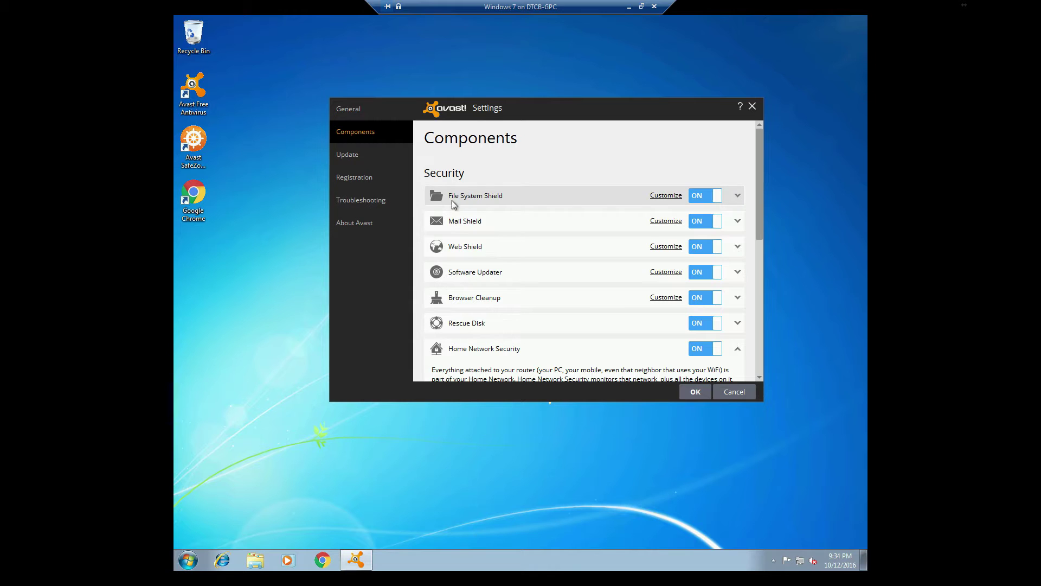
# Open the File System Shield customization and try the custom extensions and scan all files options for scanning when opening, leaving both disabled
pyautogui.click(666, 195)
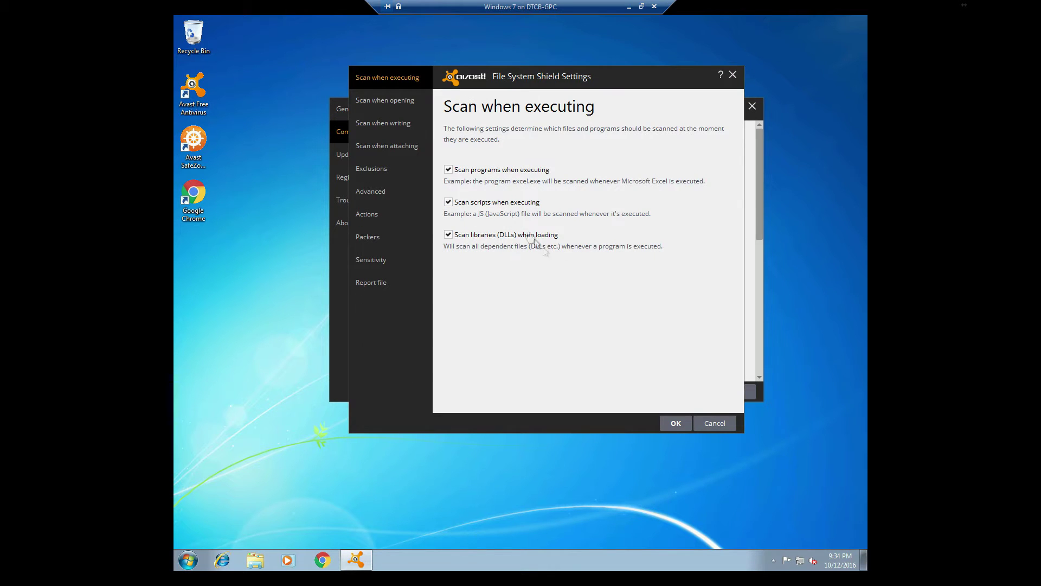
pyautogui.click(384, 109)
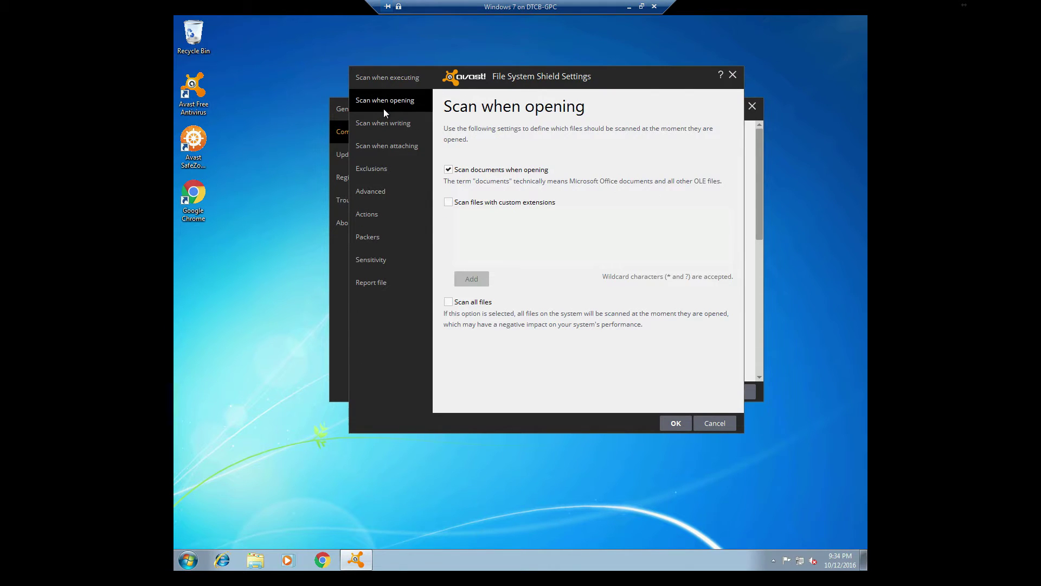
pyautogui.click(449, 204)
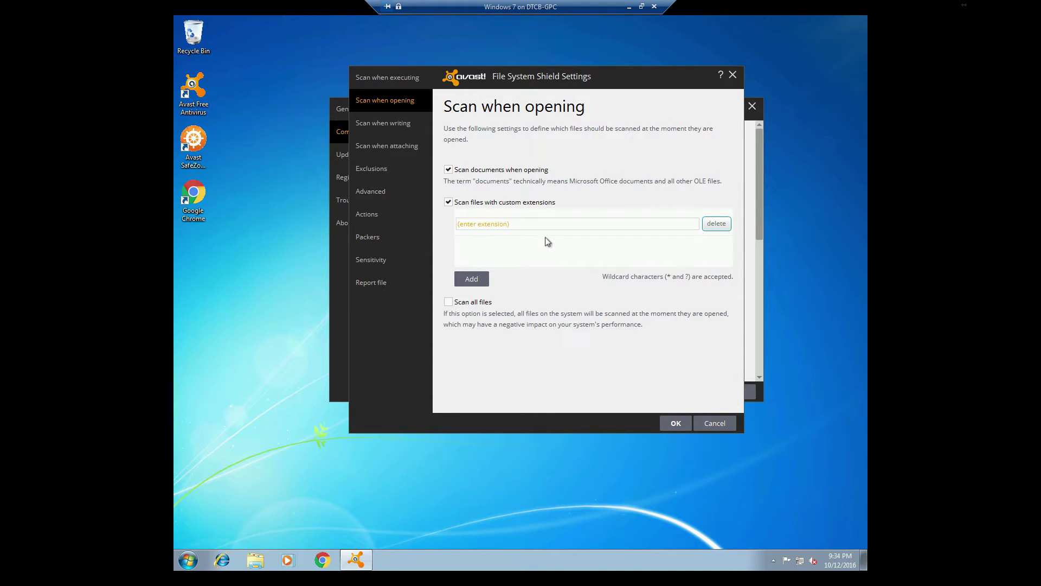
pyautogui.click(450, 203)
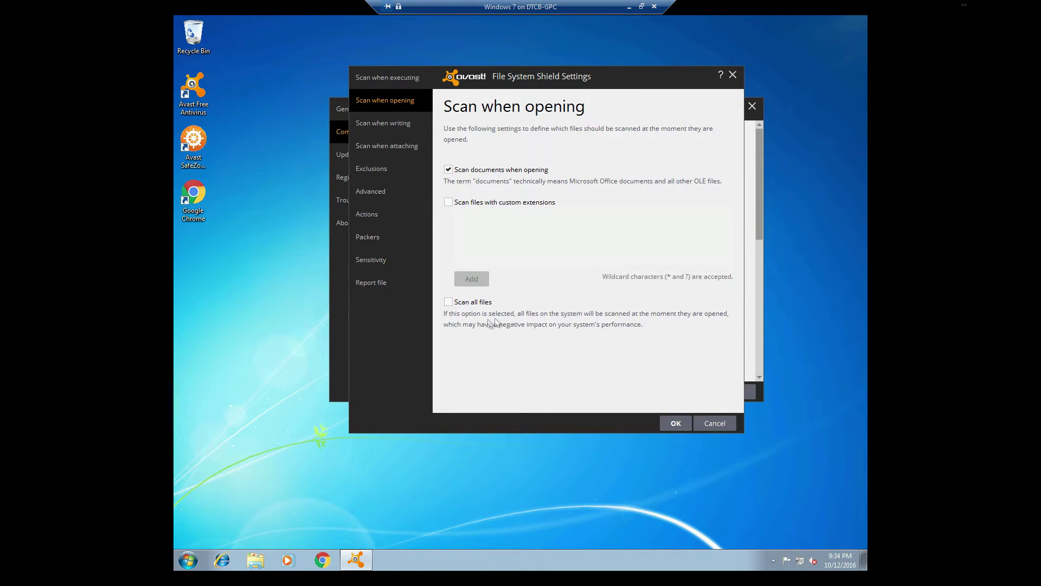
pyautogui.click(449, 302)
pyautogui.click(450, 304)
# Review the File System Shield options for scanning files when writing and removable media when attaching
pyautogui.click(389, 127)
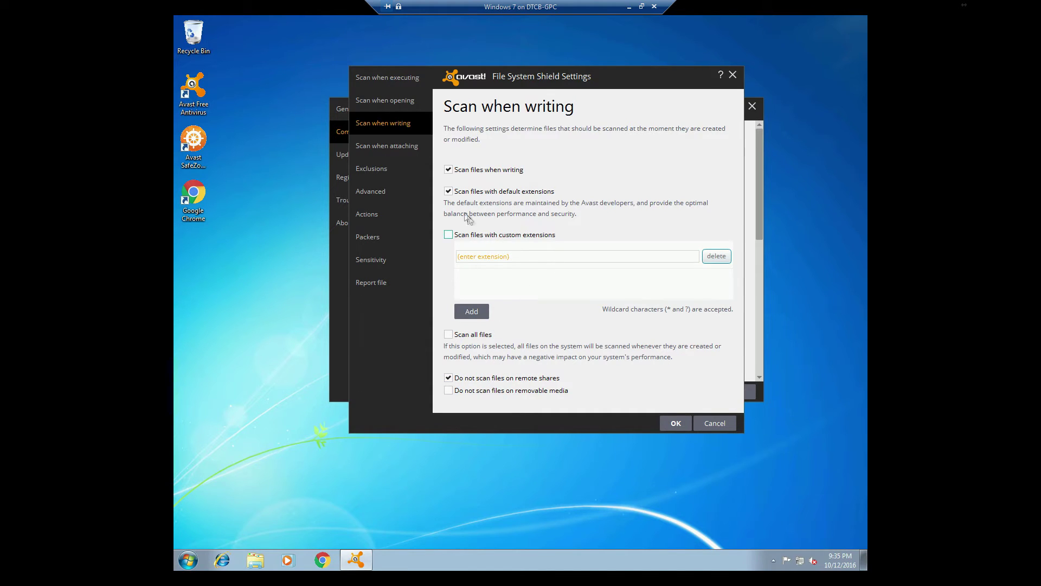
pyautogui.click(382, 147)
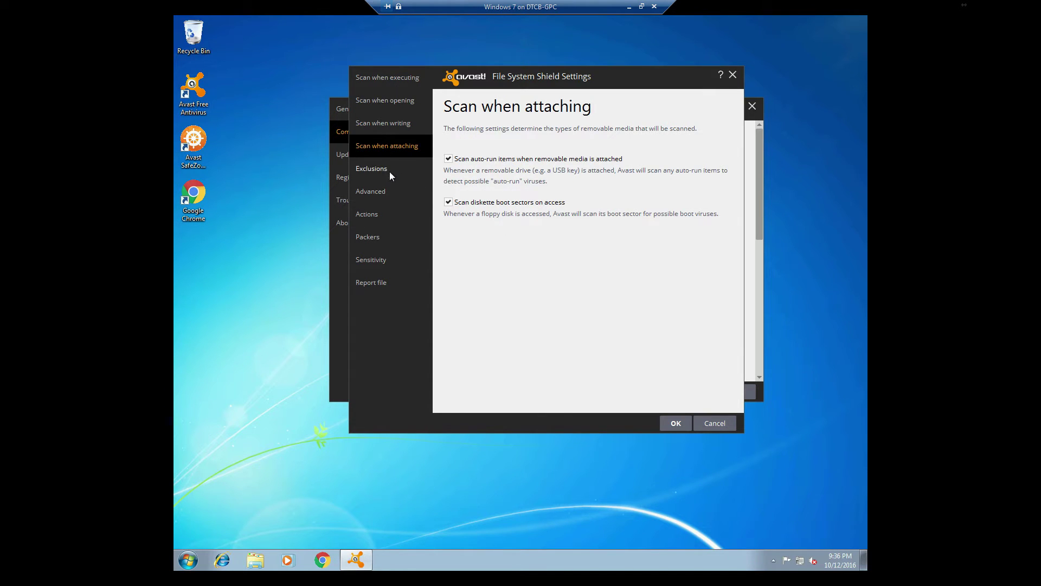
pyautogui.click(382, 131)
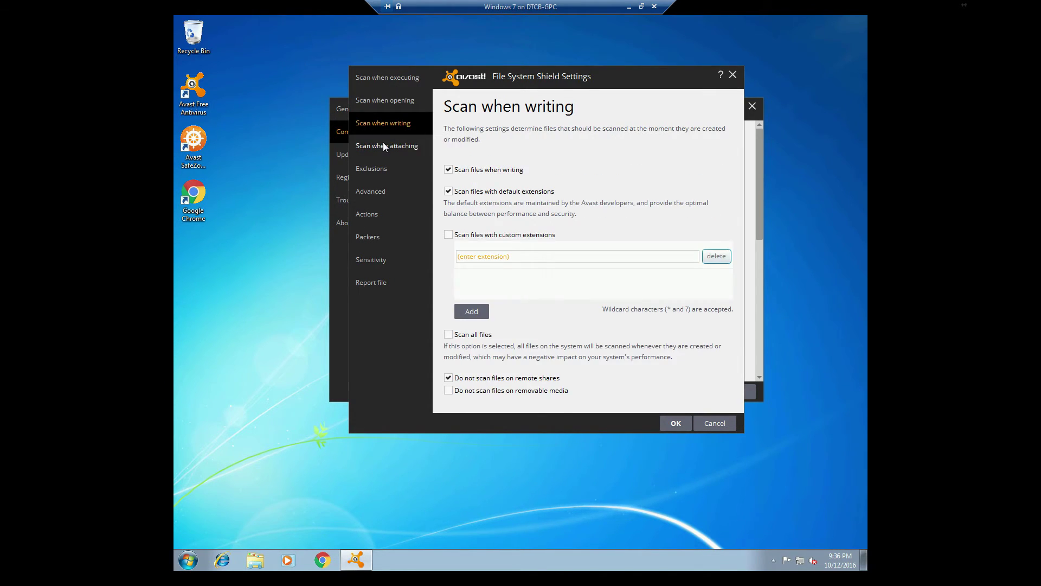
pyautogui.click(383, 144)
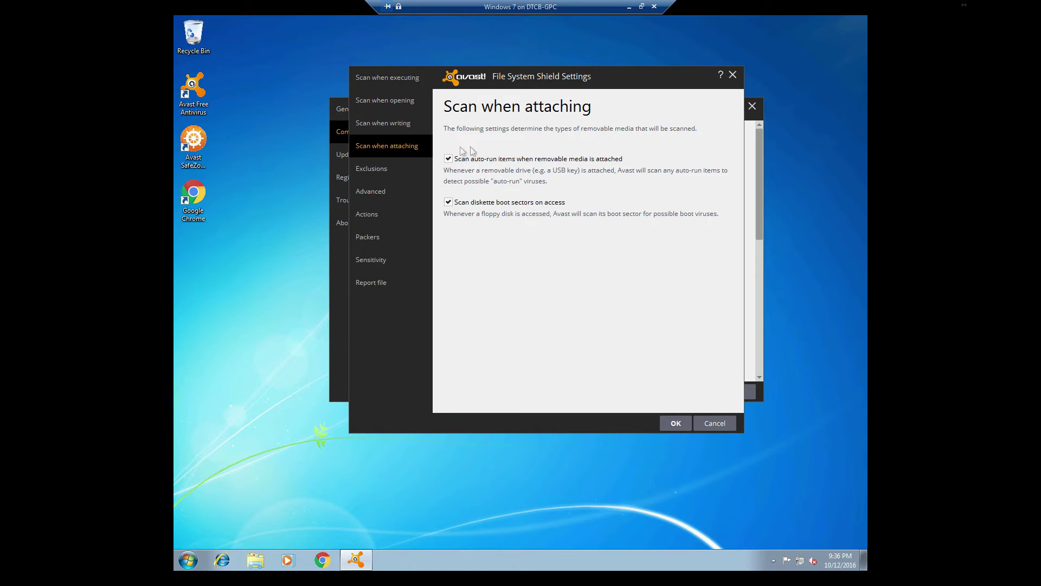
# Examine the File System Shield's excluded paths and its Advanced caching and performance options
pyautogui.click(361, 169)
pyautogui.scroll(-3, 620, 252)
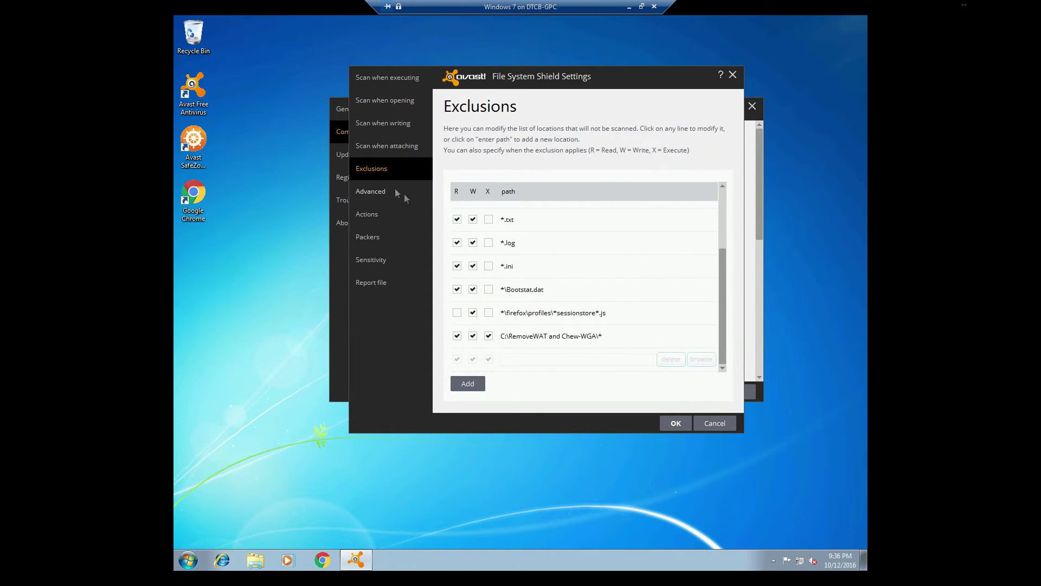
pyautogui.click(377, 191)
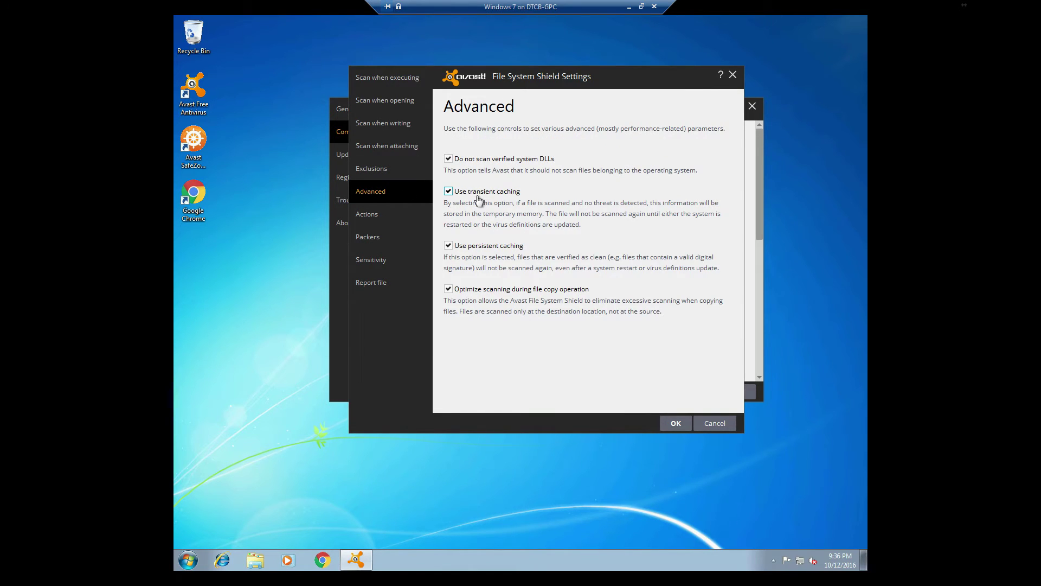
# Compare the File System Shield actions defined for viruses, potentially unwanted programs and suspicious files
pyautogui.click(367, 214)
pyautogui.click(495, 173)
pyautogui.click(539, 168)
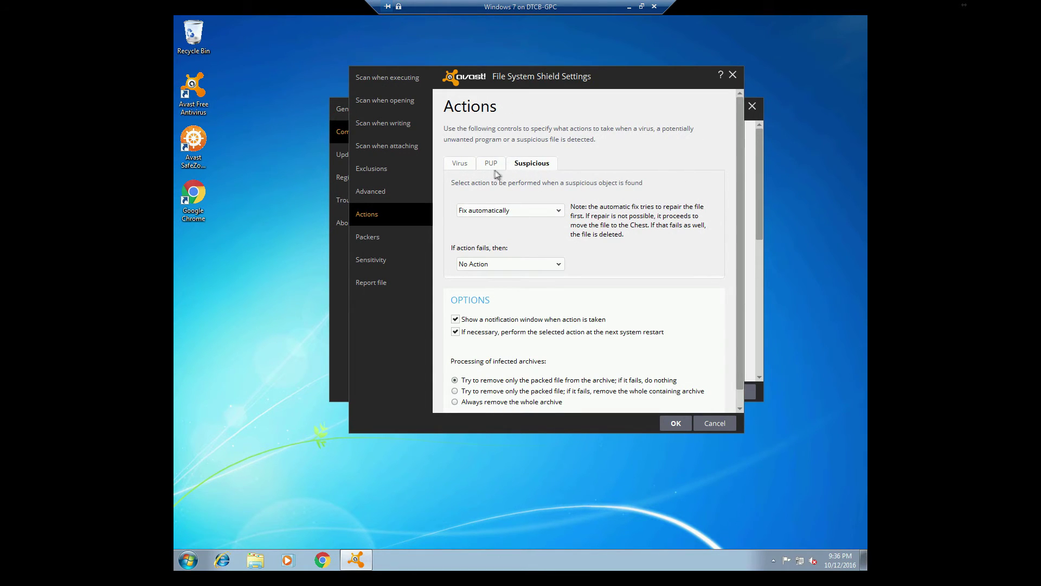
pyautogui.click(470, 168)
pyautogui.click(539, 168)
pyautogui.click(457, 167)
pyautogui.click(490, 168)
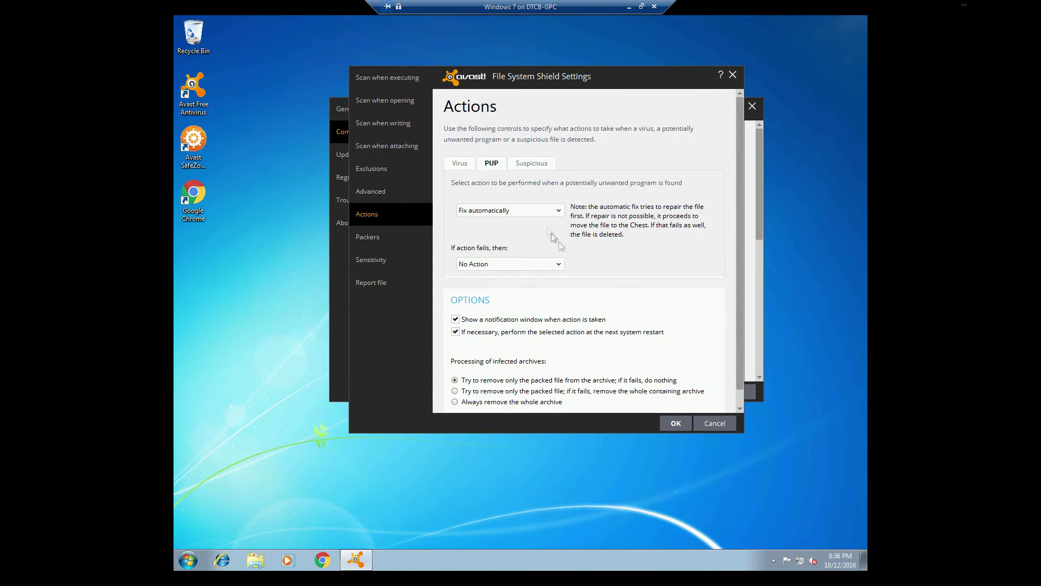
# Set the fallback action for potentially unwanted programs to Move to Chest if the automatic fix fails
pyautogui.scroll(-1, 613, 285)
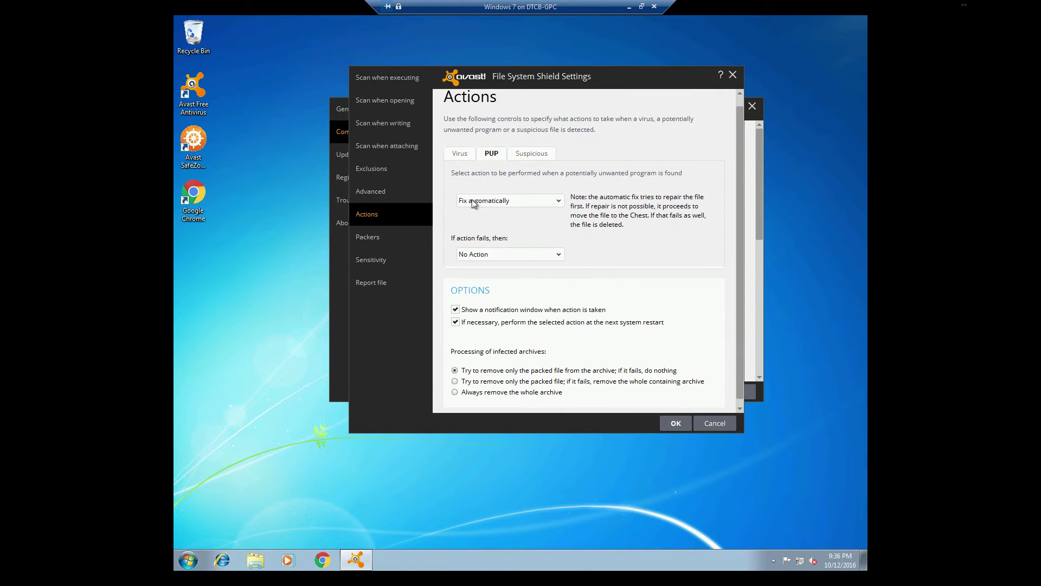
pyautogui.click(540, 254)
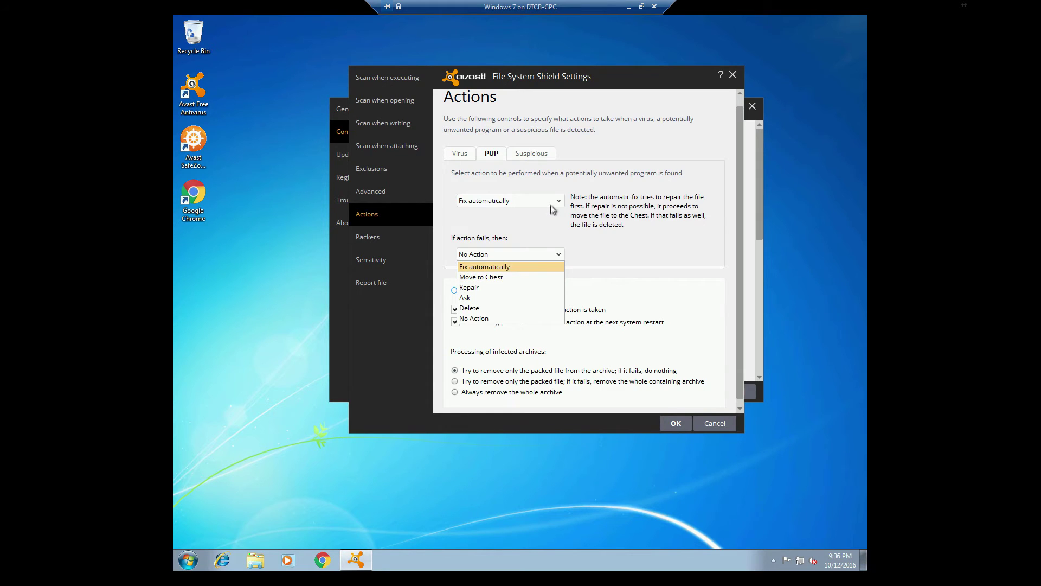
pyautogui.click(549, 198)
pyautogui.click(550, 200)
pyautogui.click(522, 255)
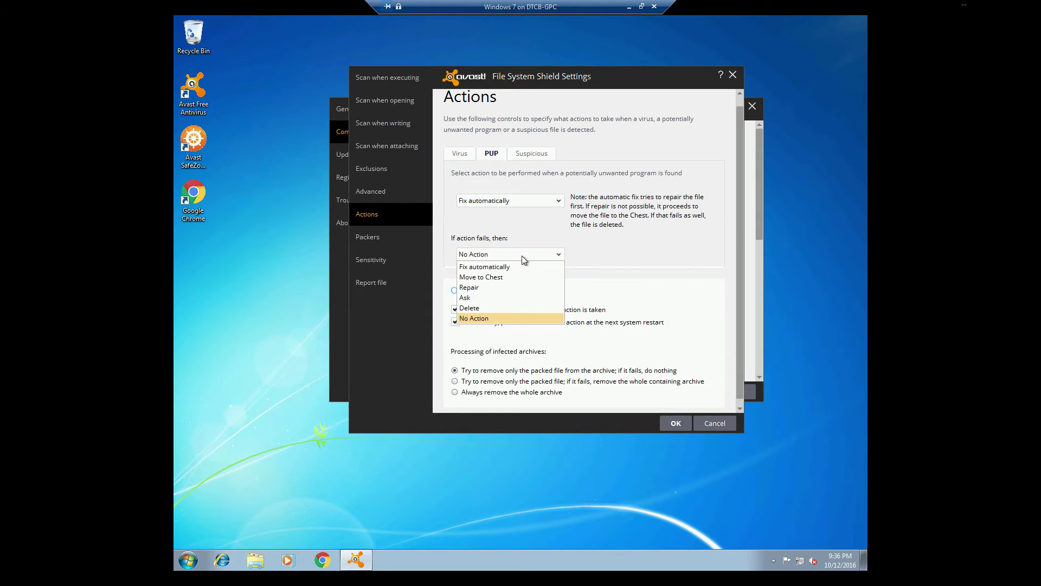
pyautogui.click(511, 282)
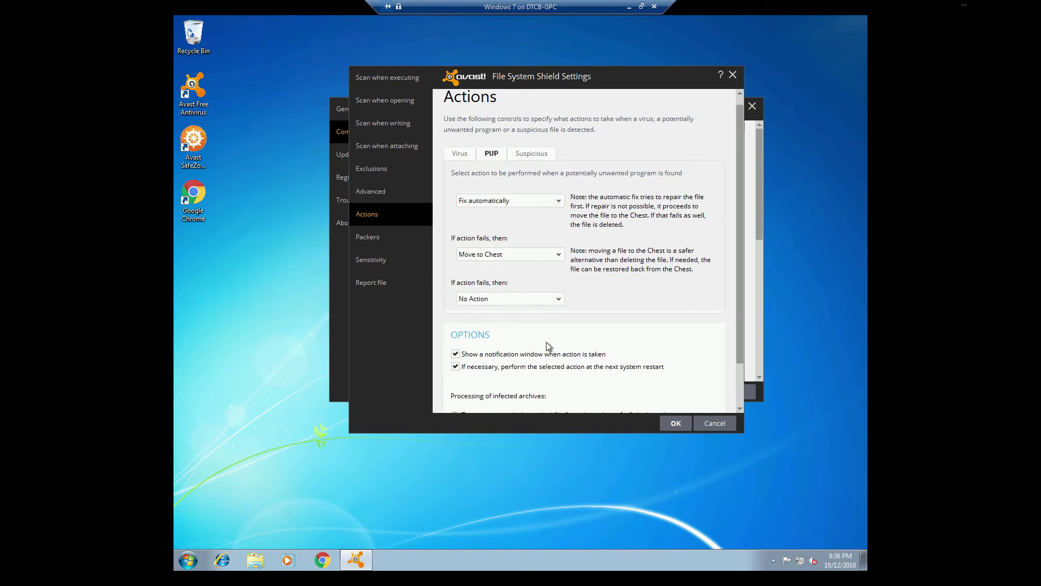
# Set the second fallback action for potentially unwanted programs to Ask, for when moving to the Chest fails
pyautogui.click(524, 300)
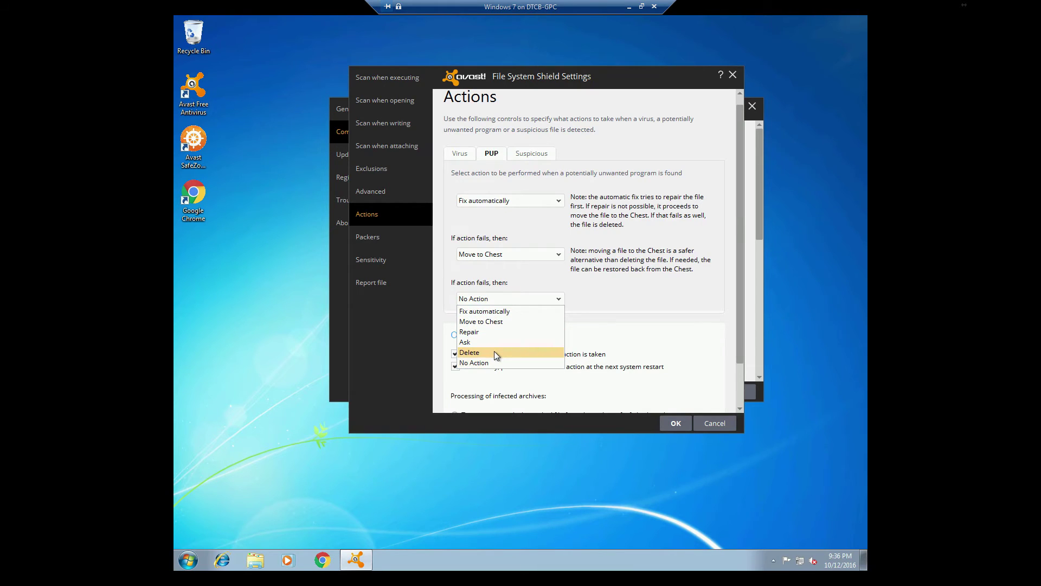
pyautogui.click(498, 332)
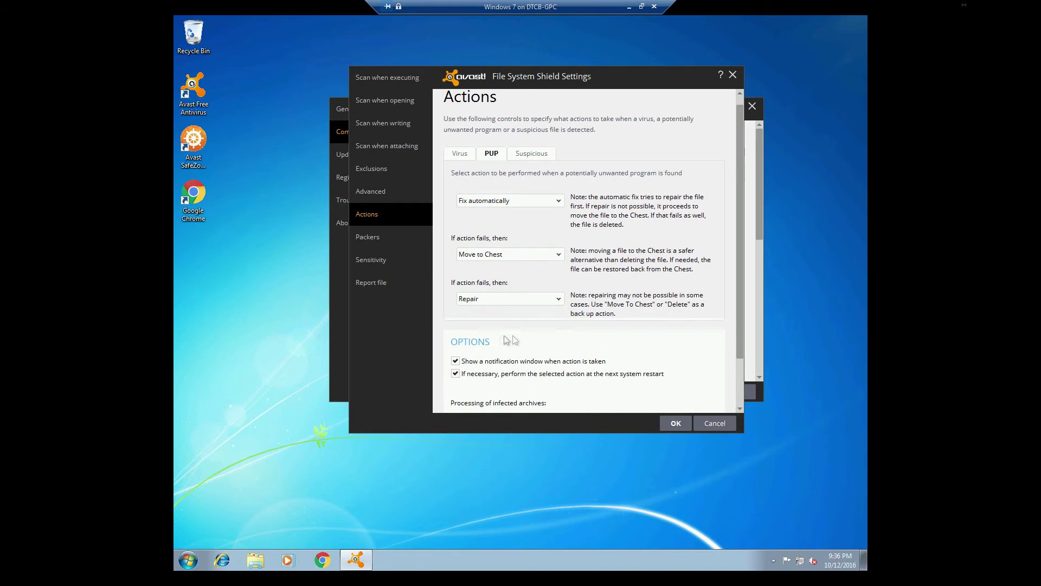
pyautogui.click(530, 300)
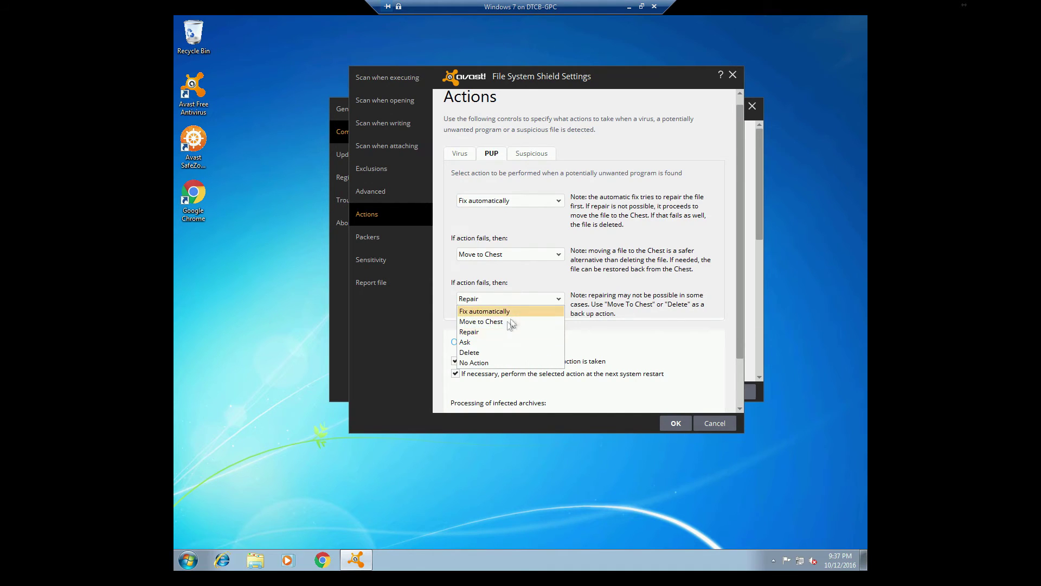
pyautogui.click(493, 340)
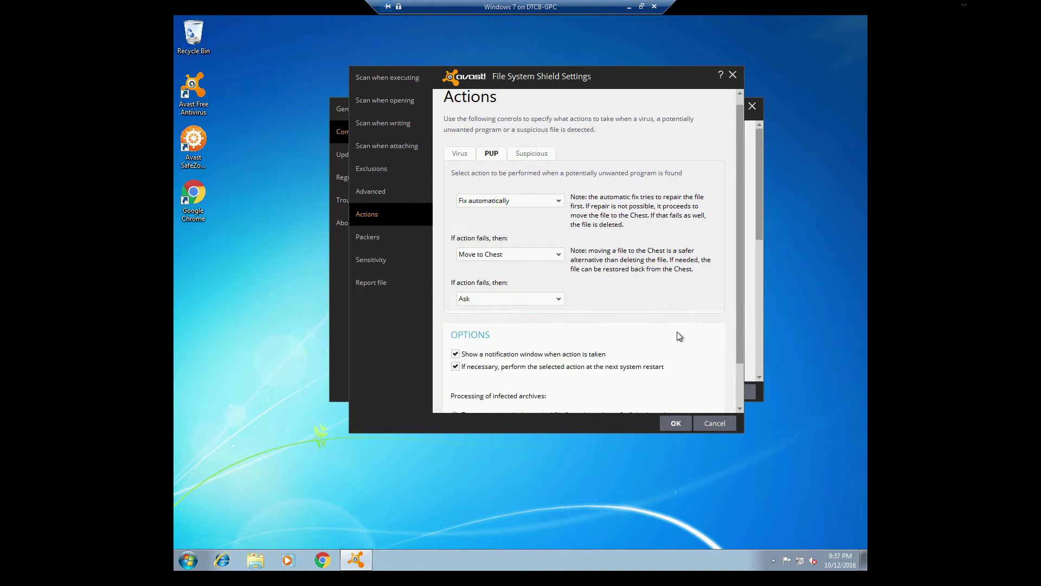
# Set infected archive processing to remove only the packed file or, if that fails, the whole containing archive, and show the virus actions
pyautogui.scroll(-2, 677, 336)
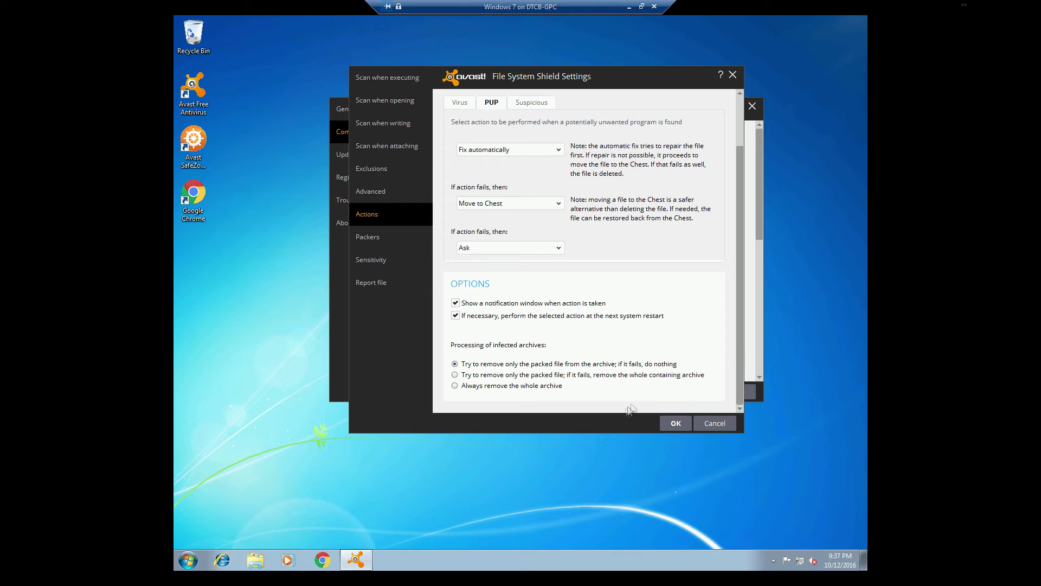
pyautogui.click(455, 374)
pyautogui.click(461, 101)
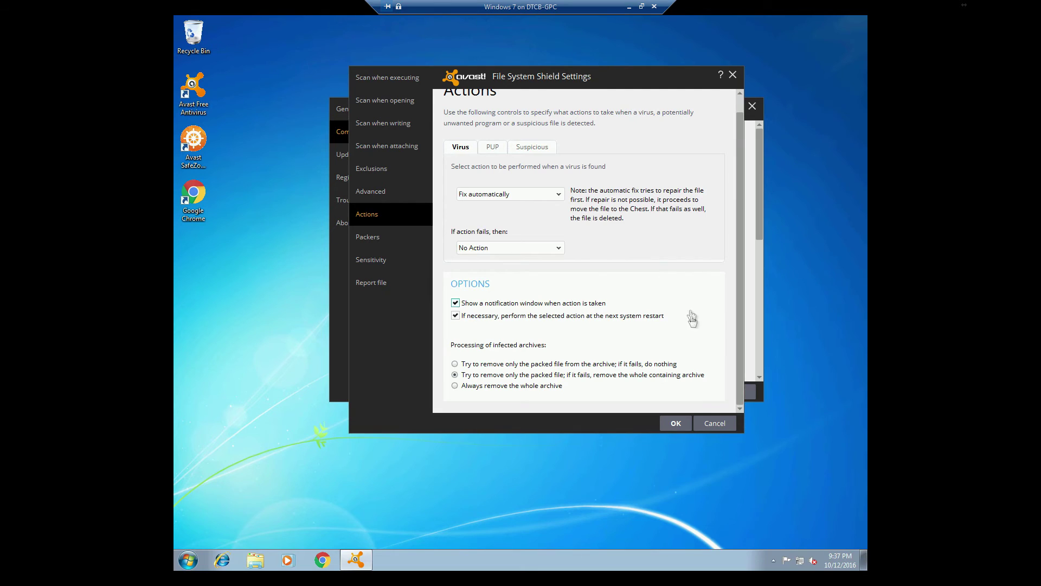
# Examine which packer formats the File System Shield extracts while scanning
pyautogui.click(385, 239)
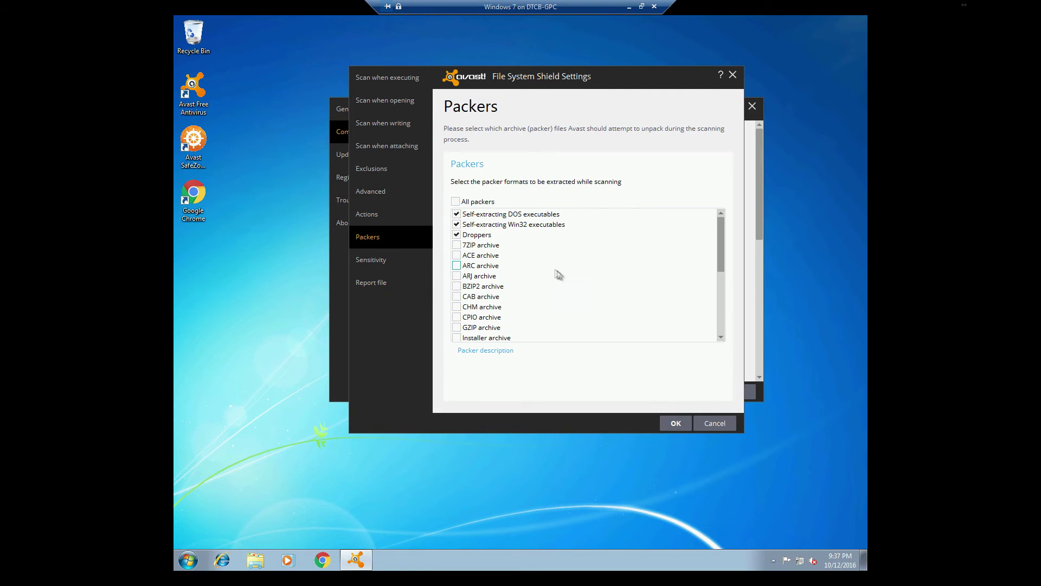
pyautogui.scroll(-1, 645, 291)
pyautogui.scroll(-5, 643, 288)
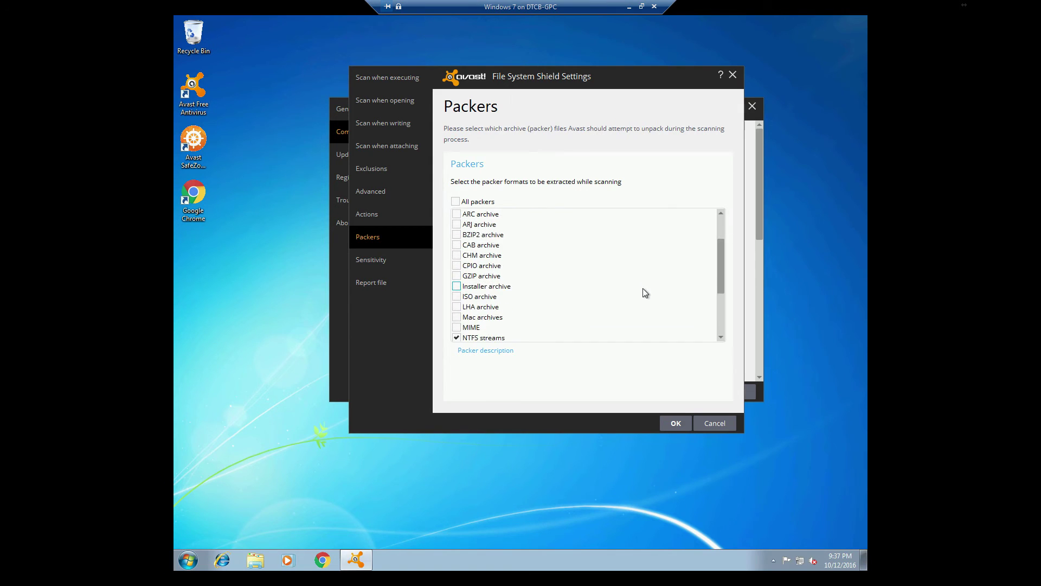
pyautogui.scroll(5, 642, 289)
pyautogui.scroll(1, 642, 291)
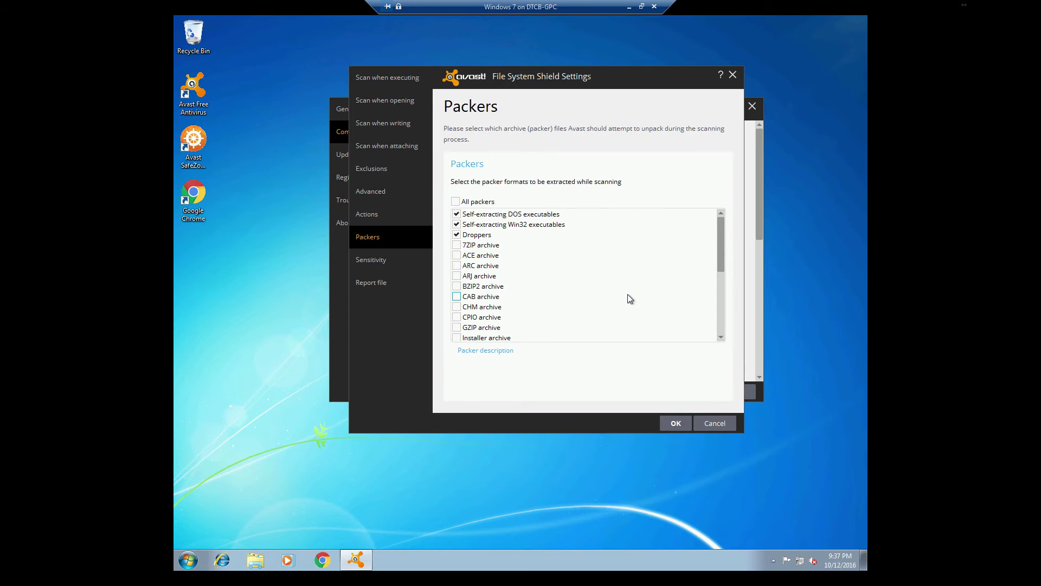
pyautogui.scroll(-5, 628, 295)
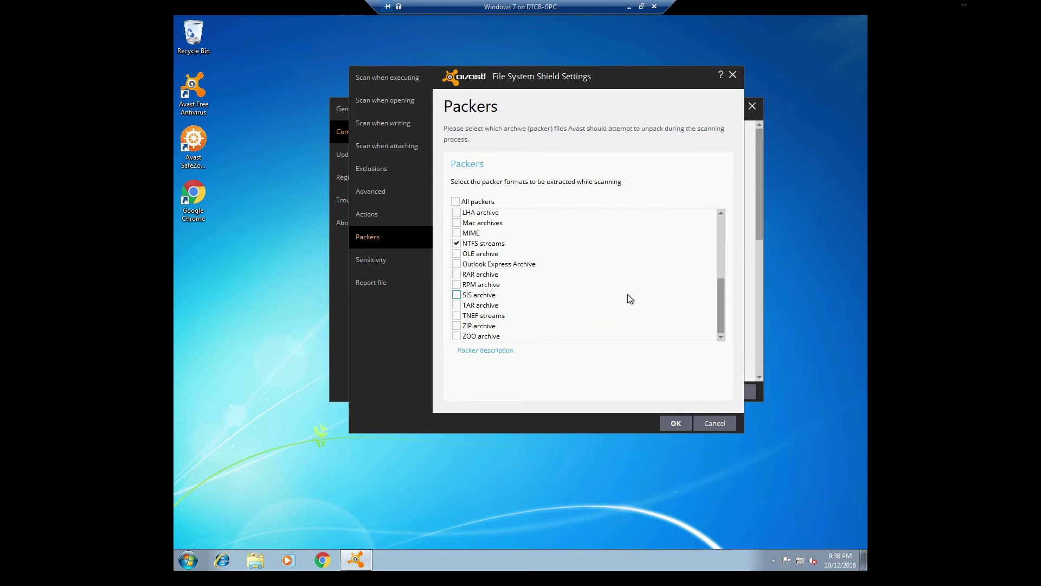
pyautogui.scroll(5, 627, 295)
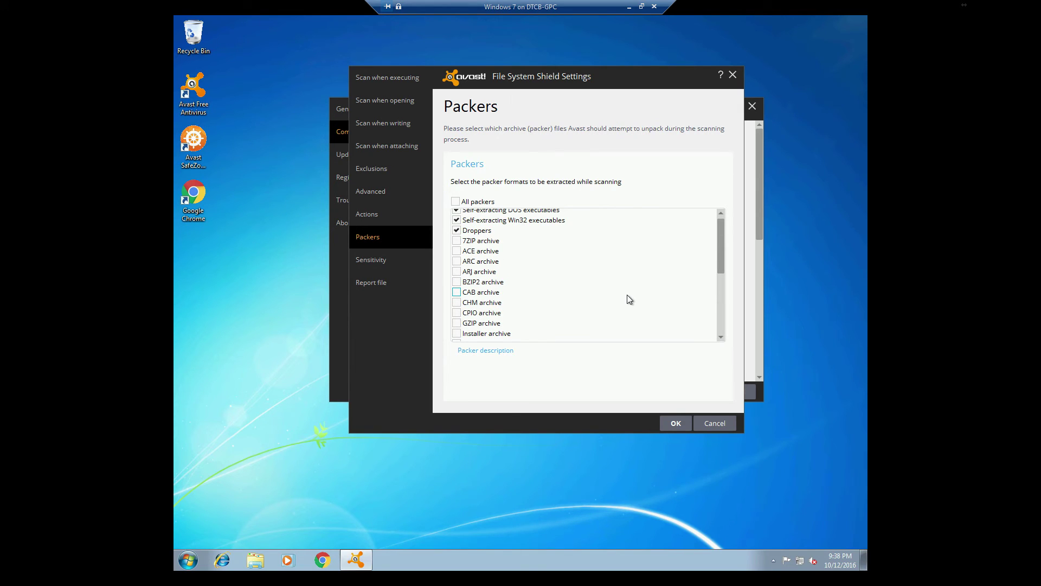
pyautogui.scroll(-5, 620, 297)
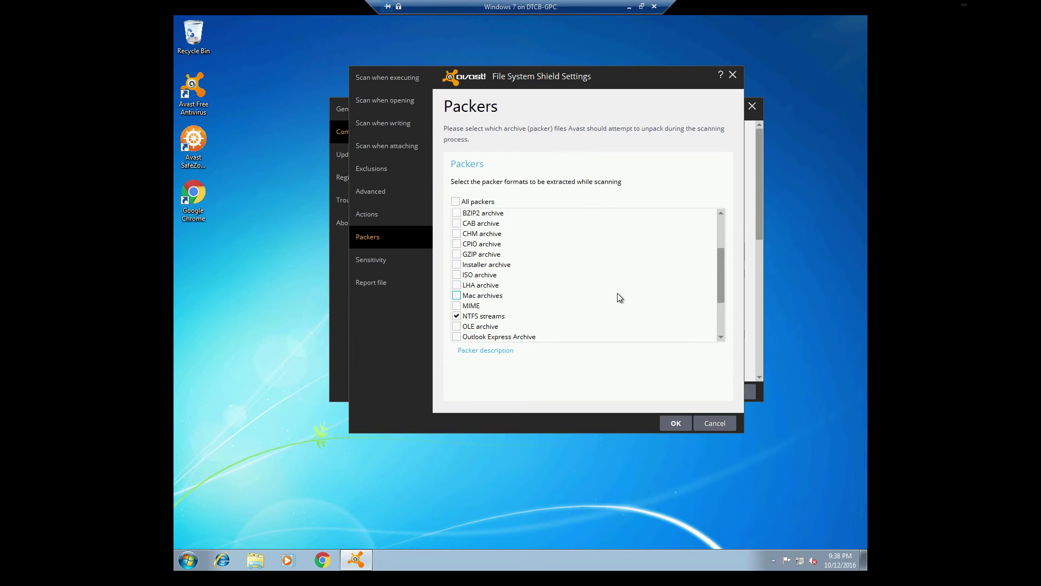
pyautogui.scroll(5, 618, 298)
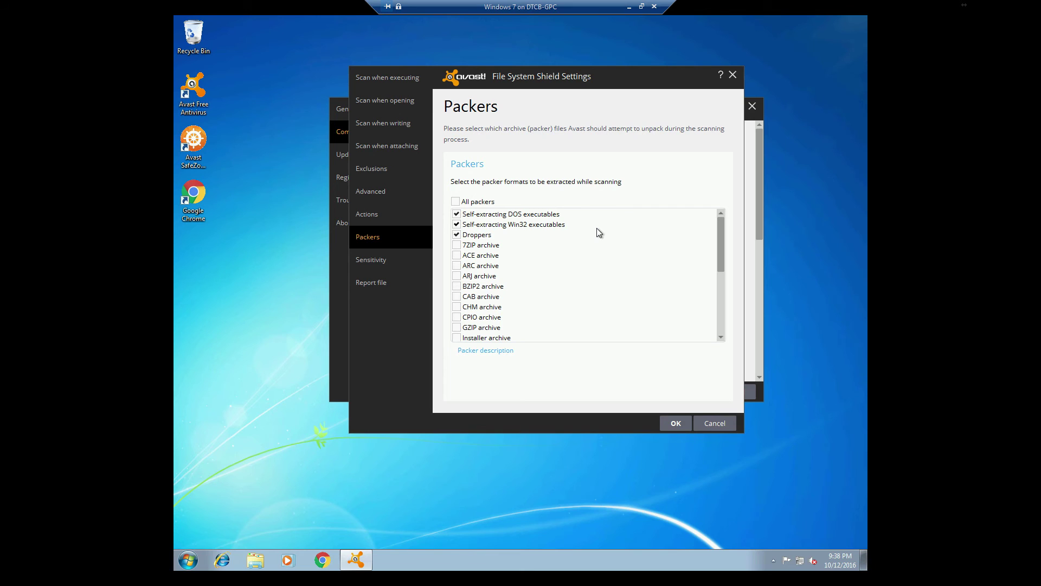
# Adjust the File System Shield's heuristics and suspicious behavior (HIPS) sensitivity levels, and save the shield and program settings
pyautogui.click(383, 261)
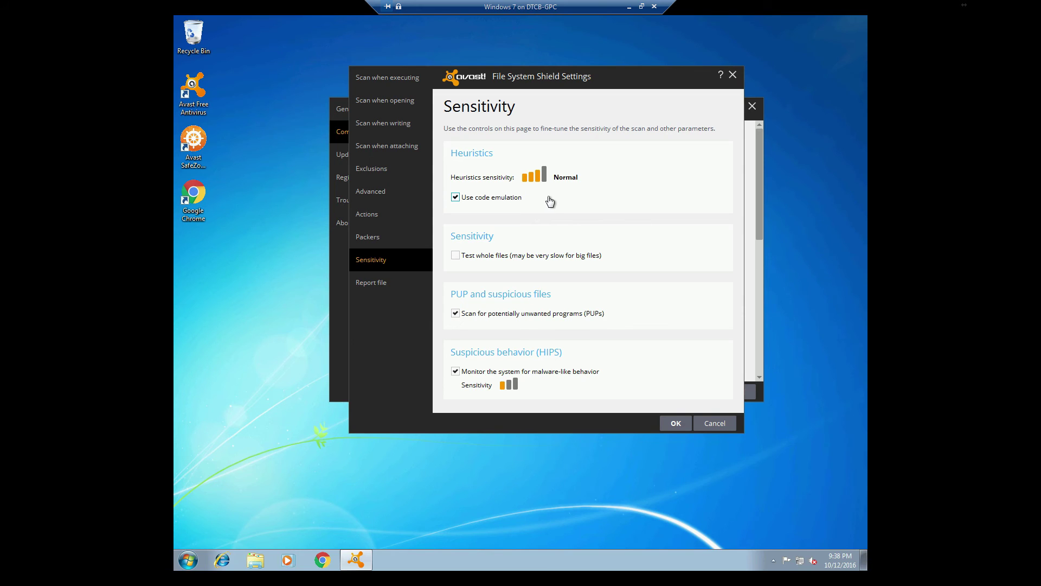
pyautogui.click(542, 181)
pyautogui.click(508, 386)
pyautogui.click(676, 423)
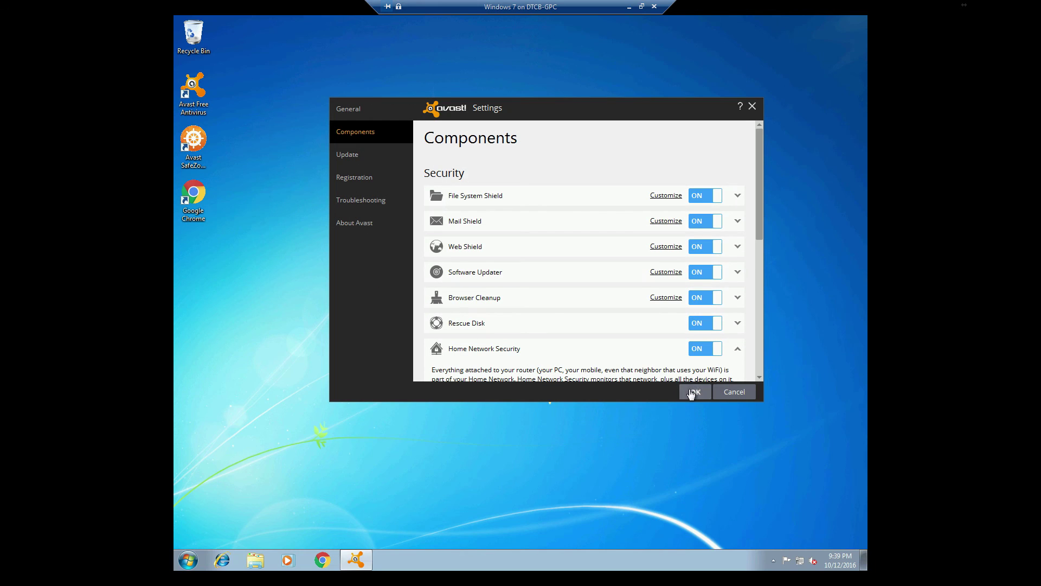
pyautogui.click(694, 391)
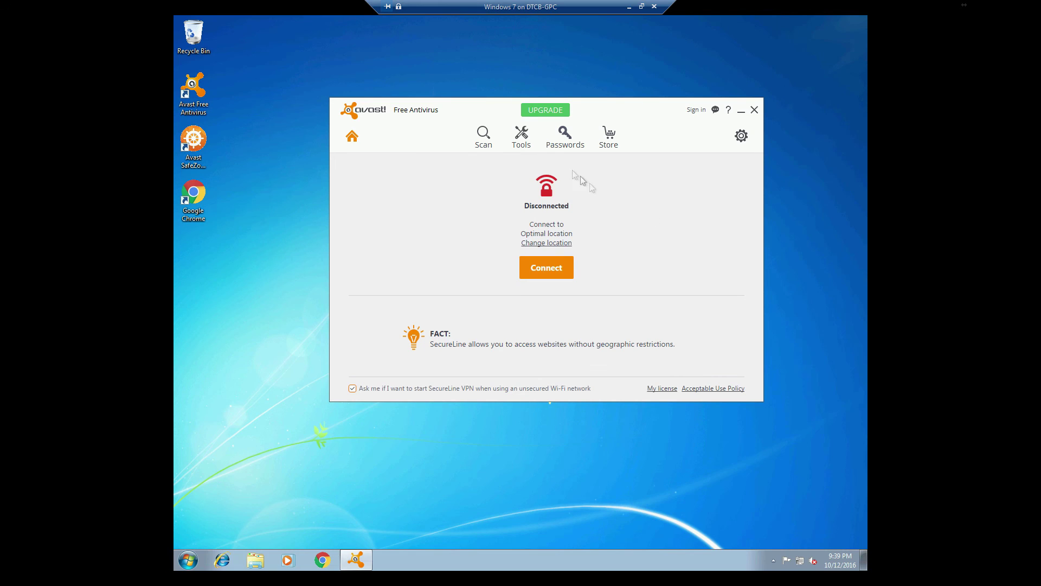
# Display the available scan types in the main program window
pyautogui.click(485, 141)
pyautogui.moveTo(486, 148)
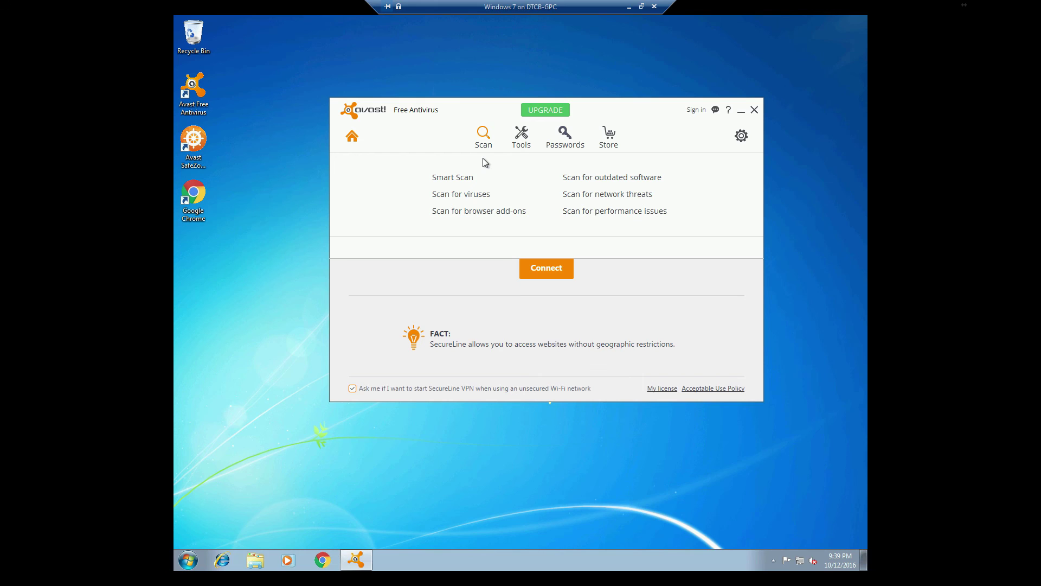